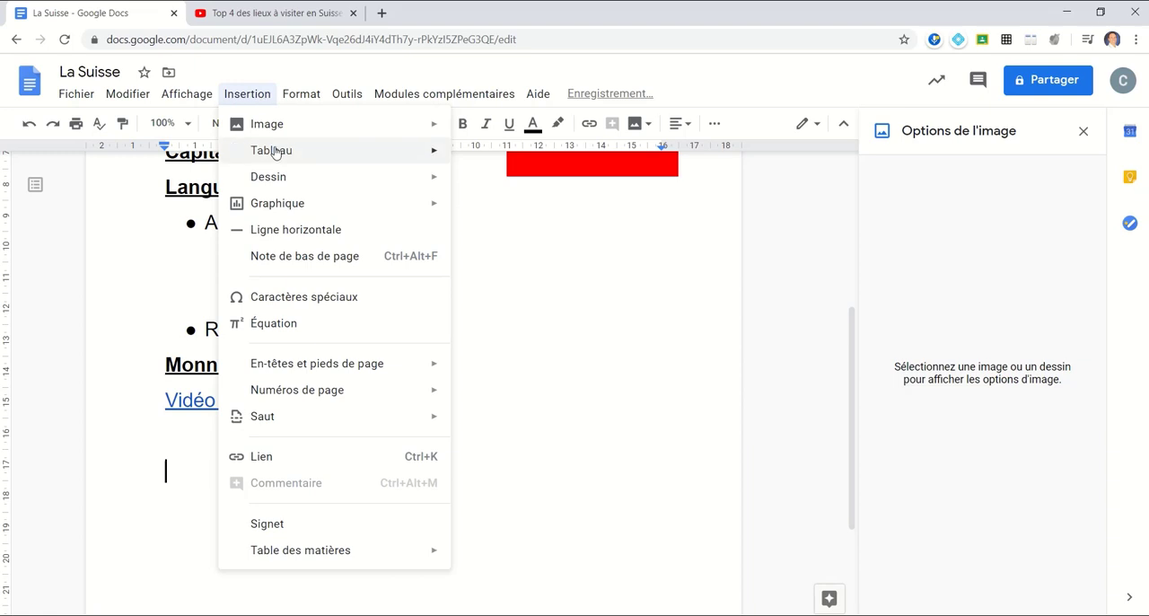
- Insert a table of 3 columns by 2 rows below the video link and close the image options
mouse_move(271, 149)
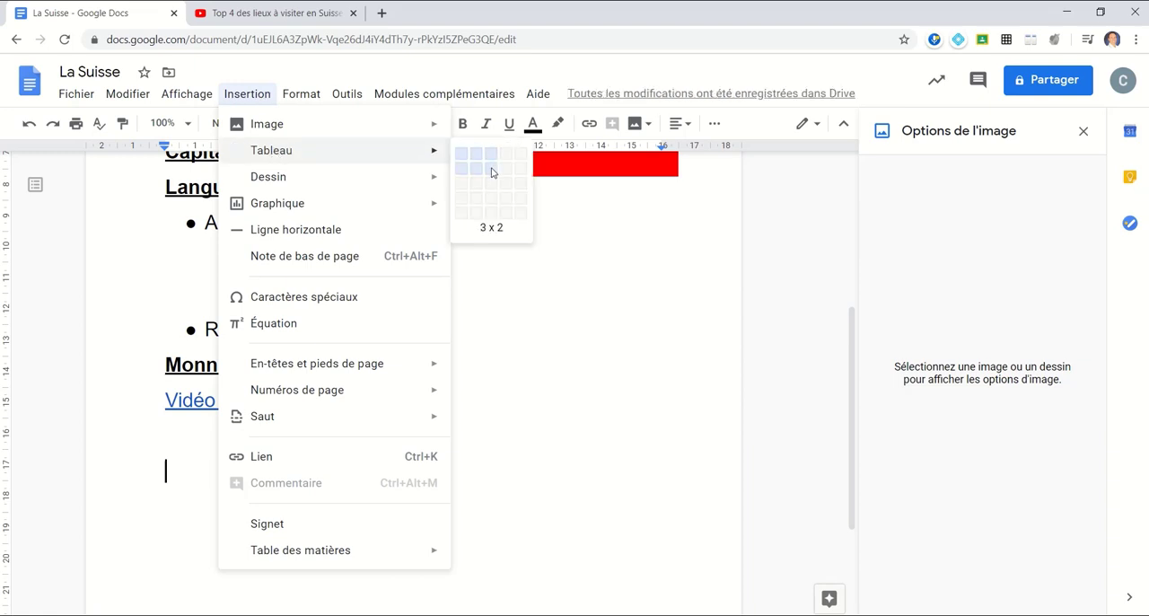
click(492, 171)
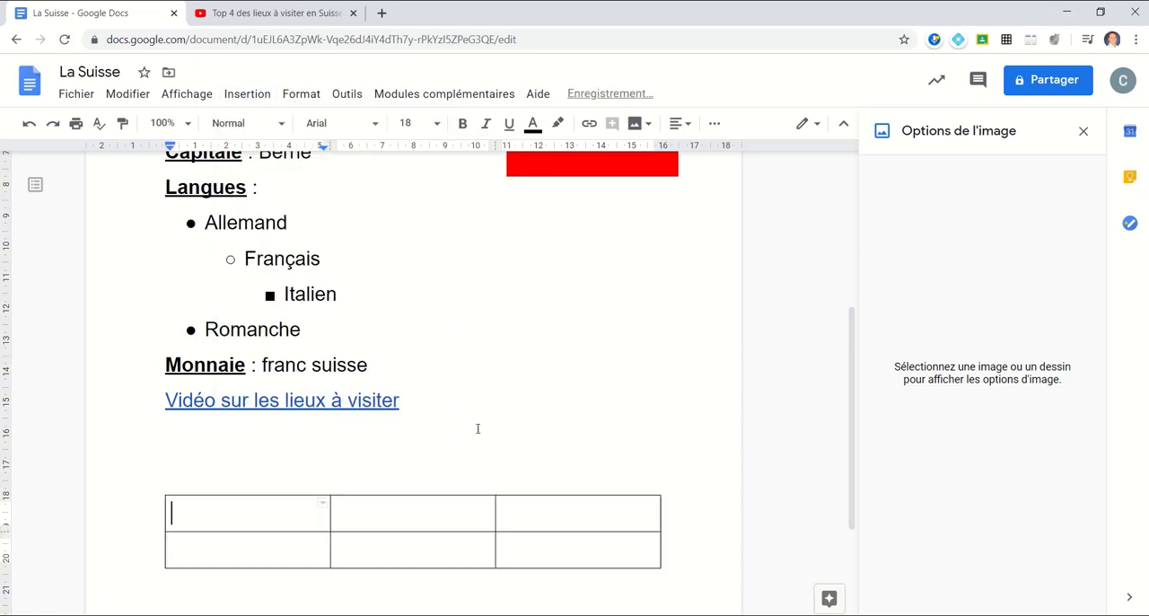
scroll(359, 404, down, 2)
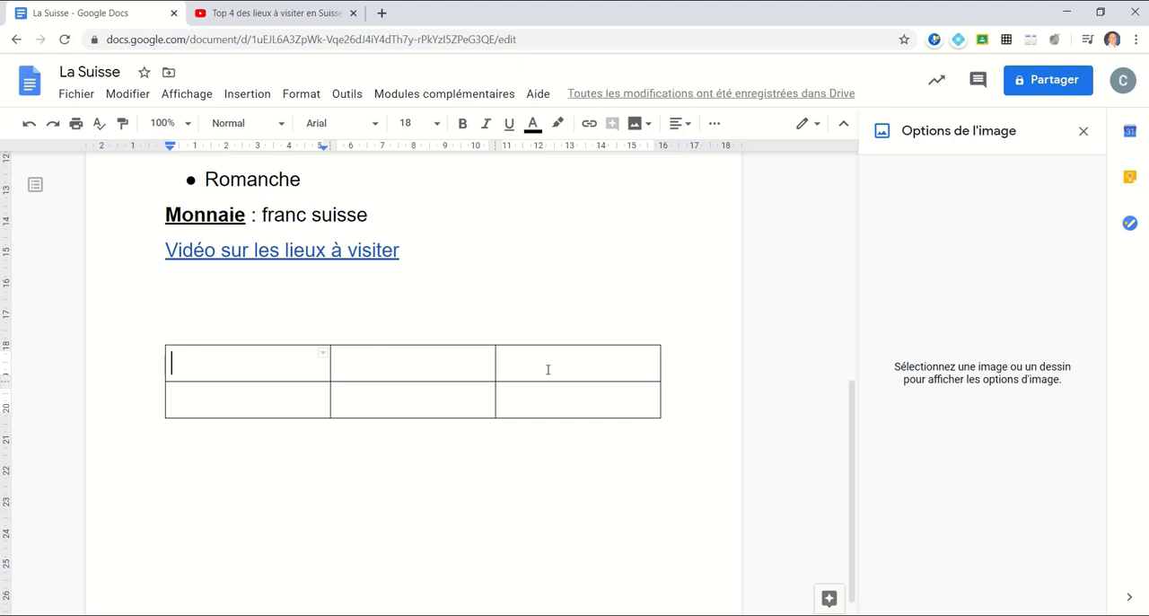
click(1084, 131)
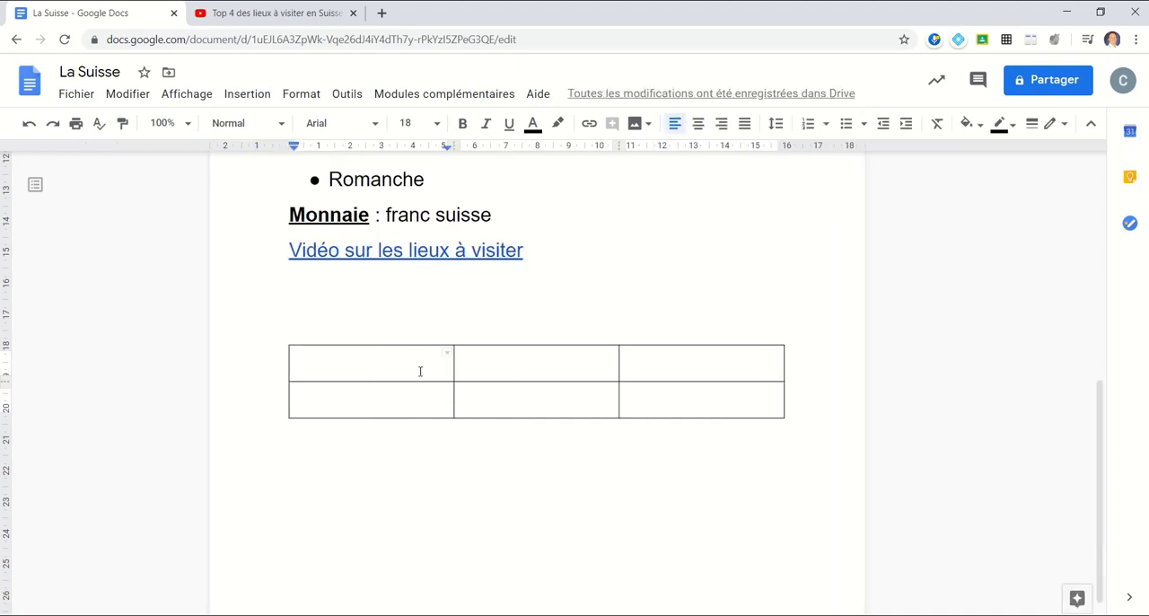
- Fill the three cells of the table's first row with a light blue background
click(354, 324)
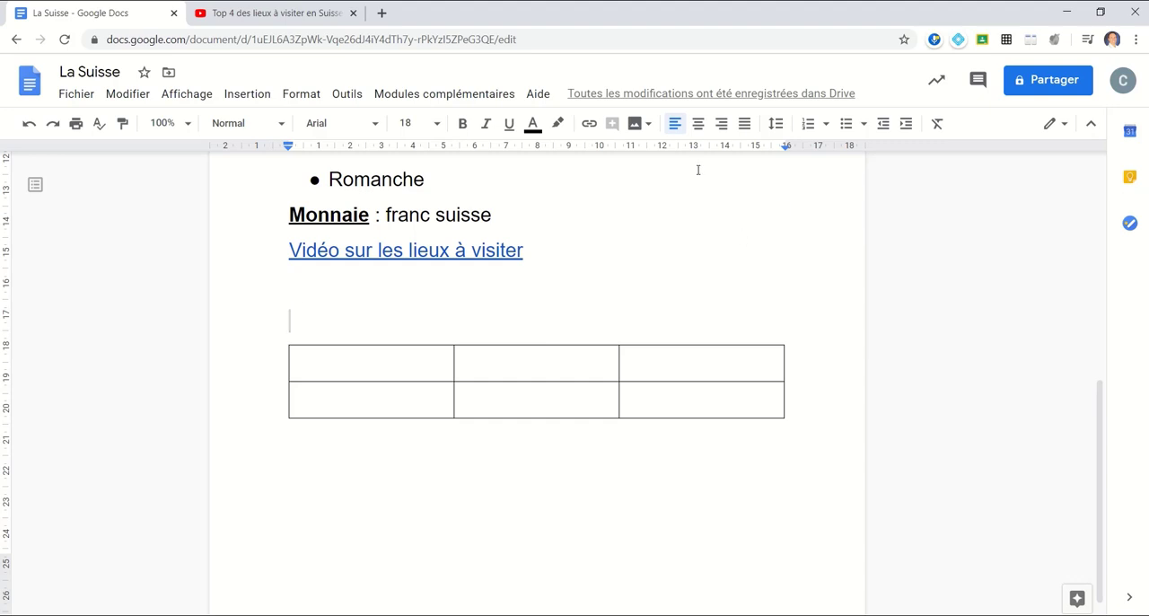
click(981, 132)
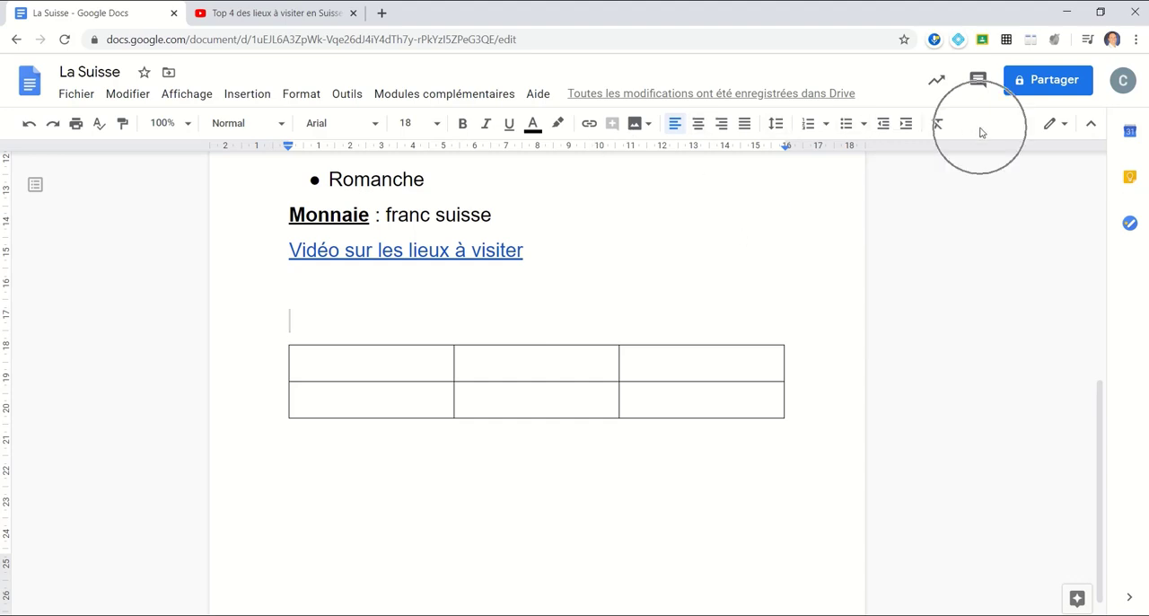
click(374, 363)
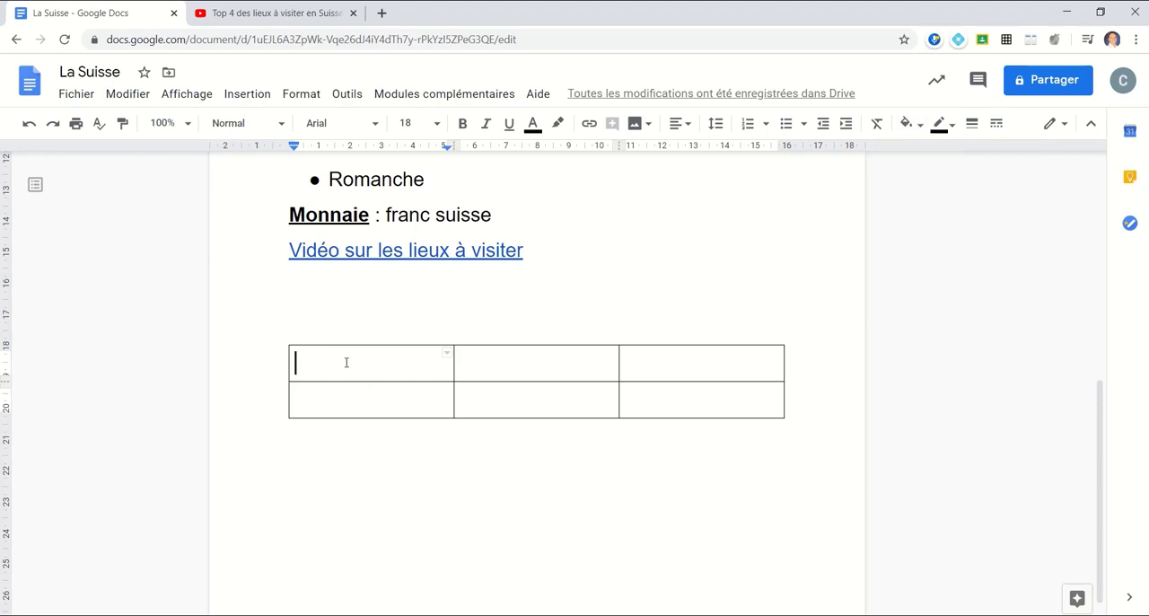
drag(346, 362, 673, 354)
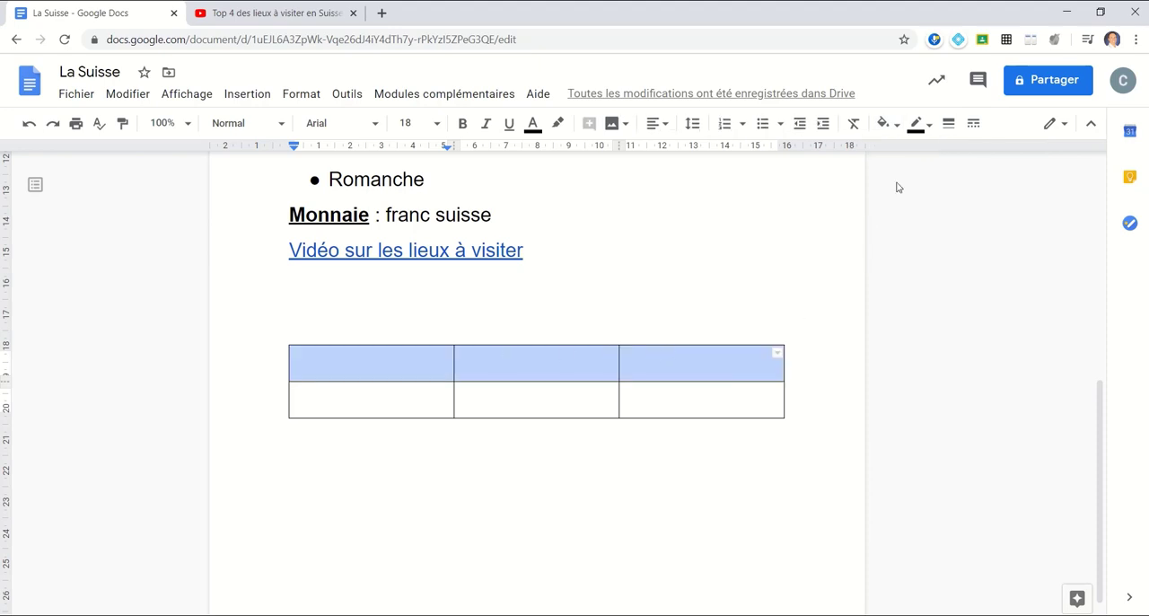
click(896, 123)
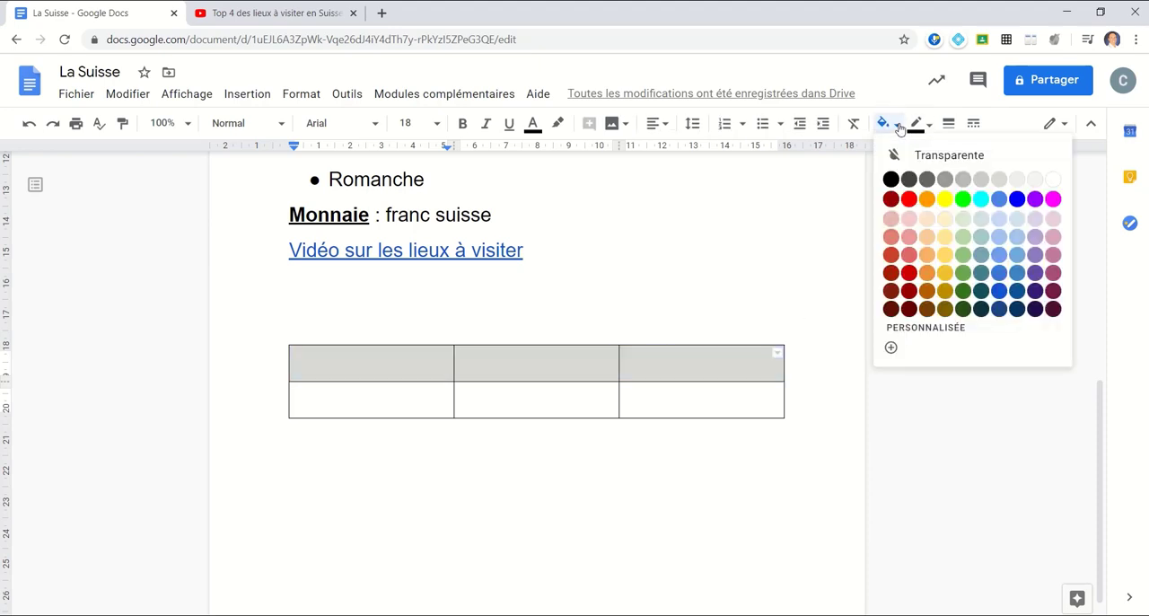
click(1017, 226)
click(700, 478)
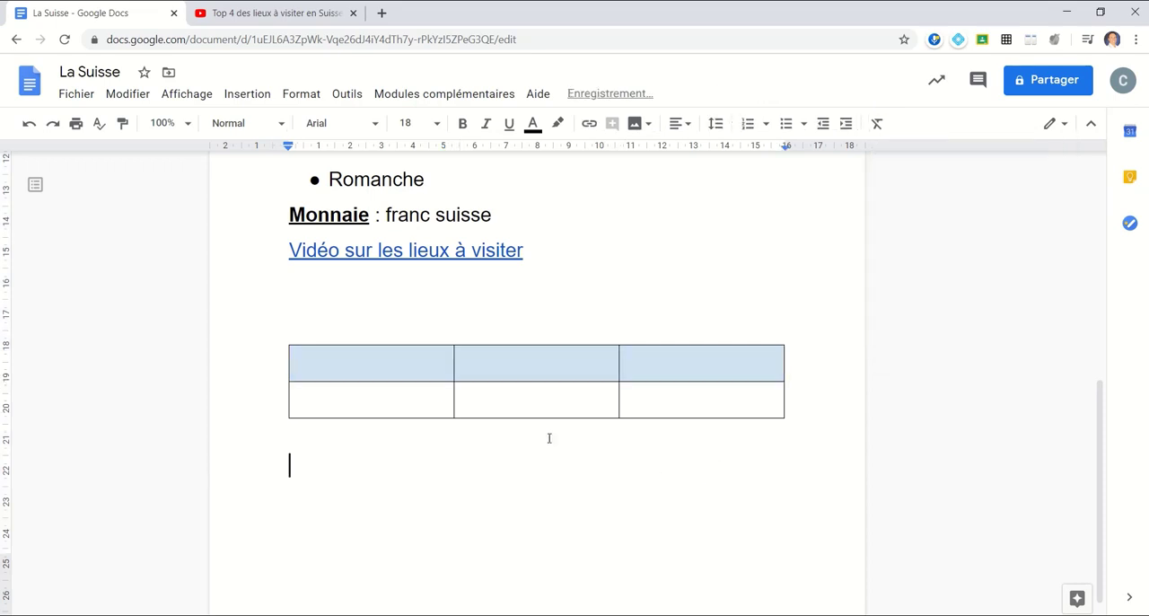
click(420, 370)
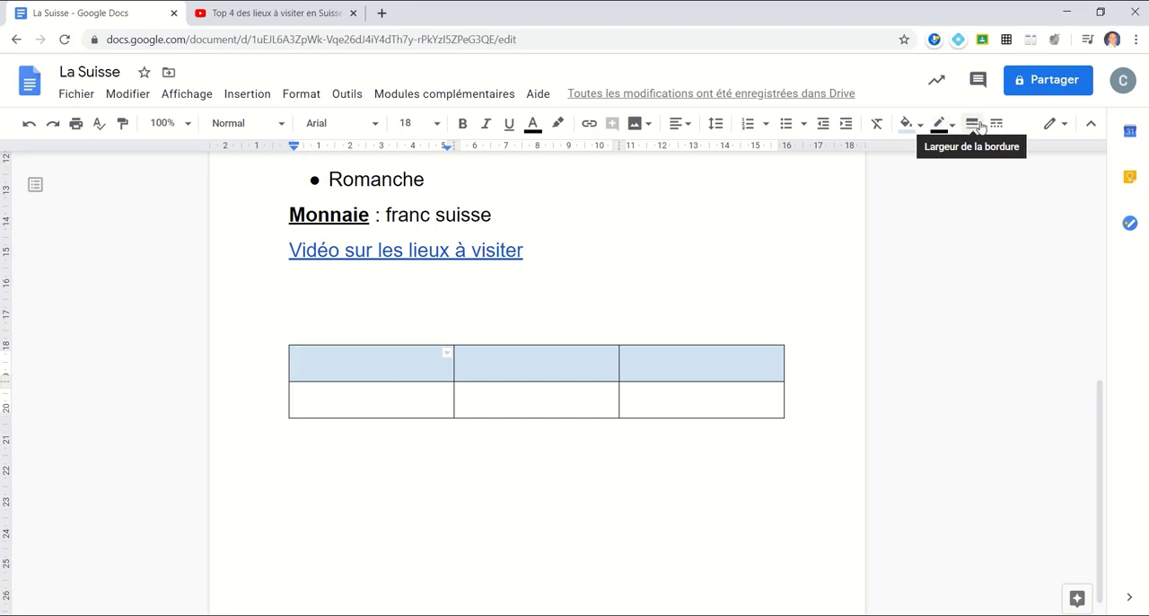
right_click(389, 365)
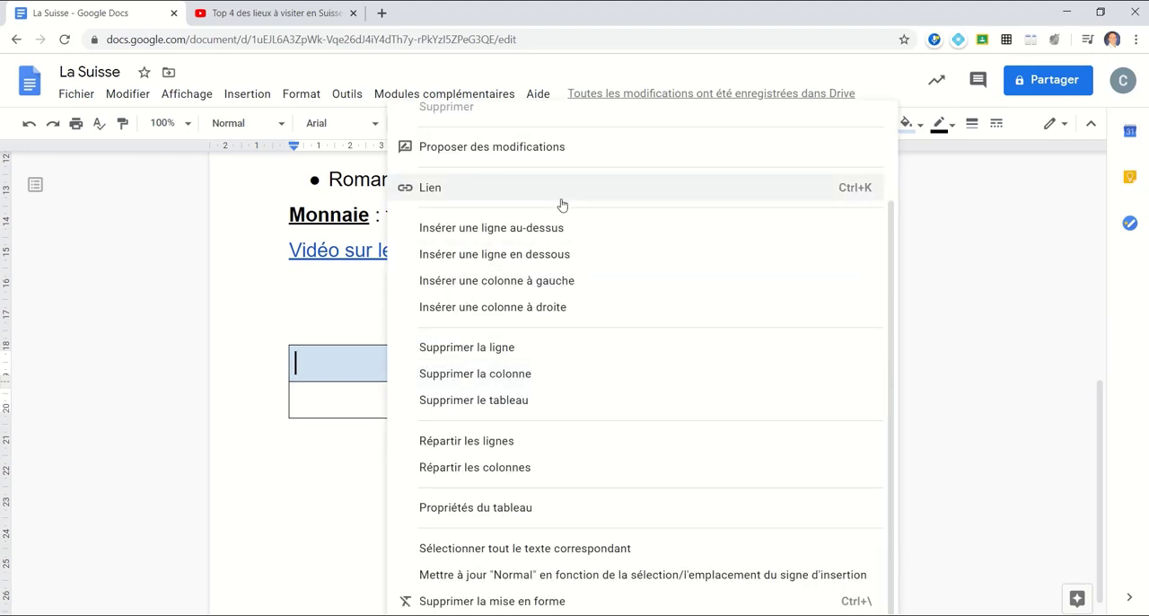
scroll(561, 205, up, 3)
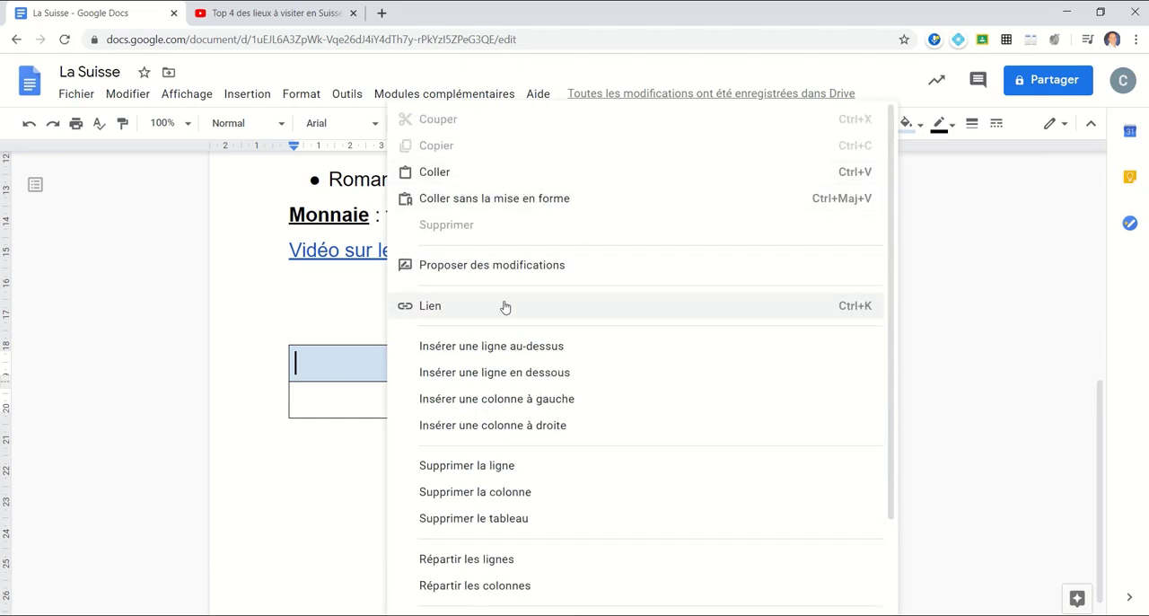
scroll(542, 306, down, 2)
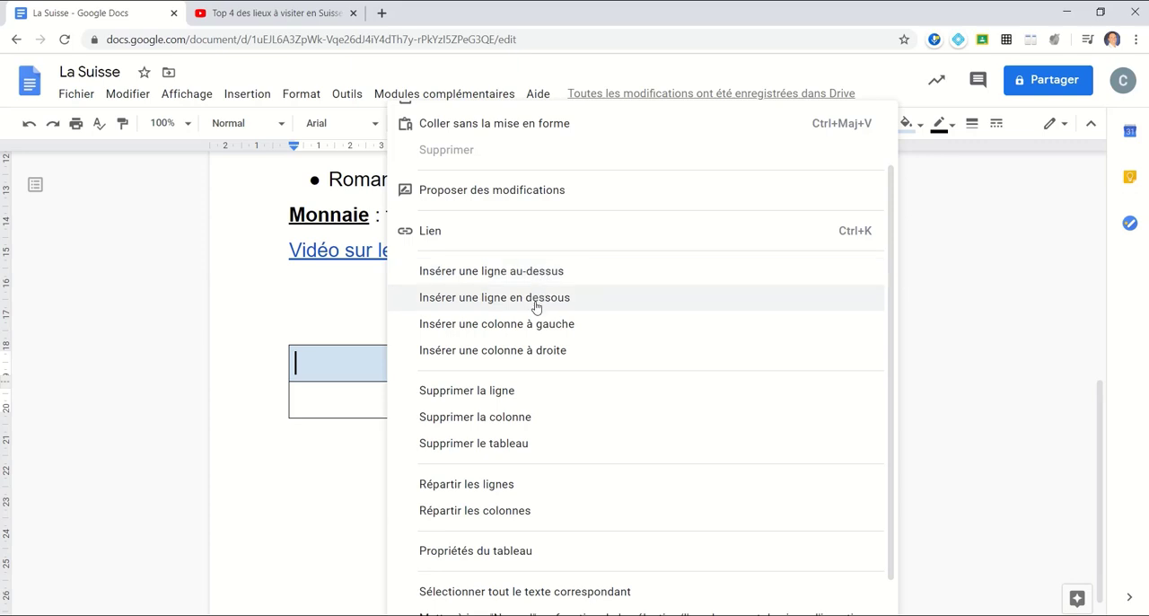
scroll(616, 292, down, 1)
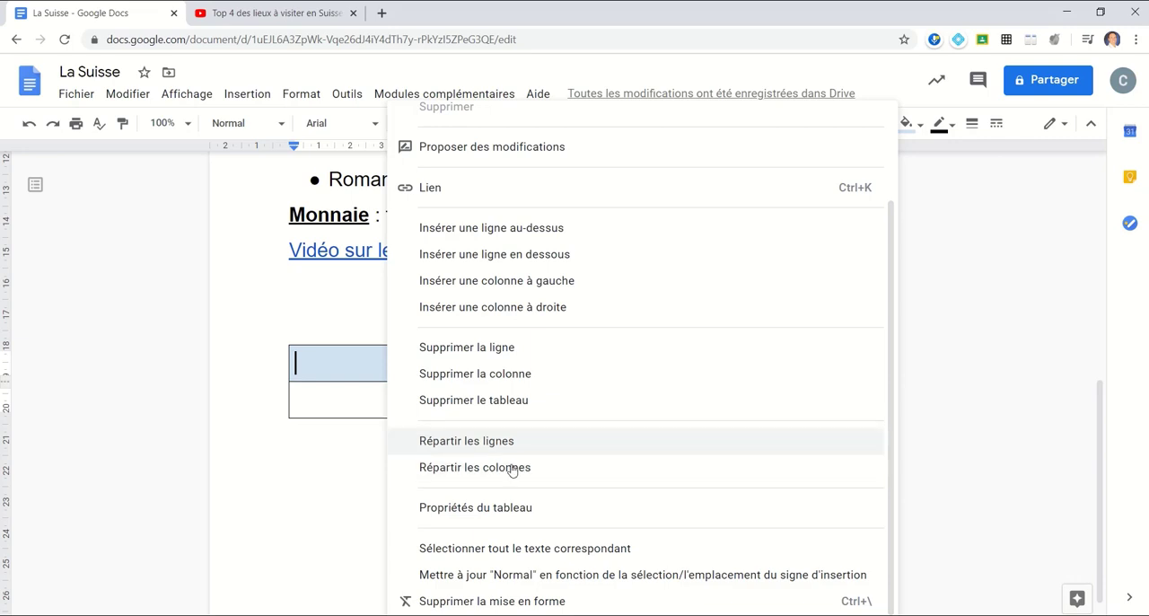
click(332, 386)
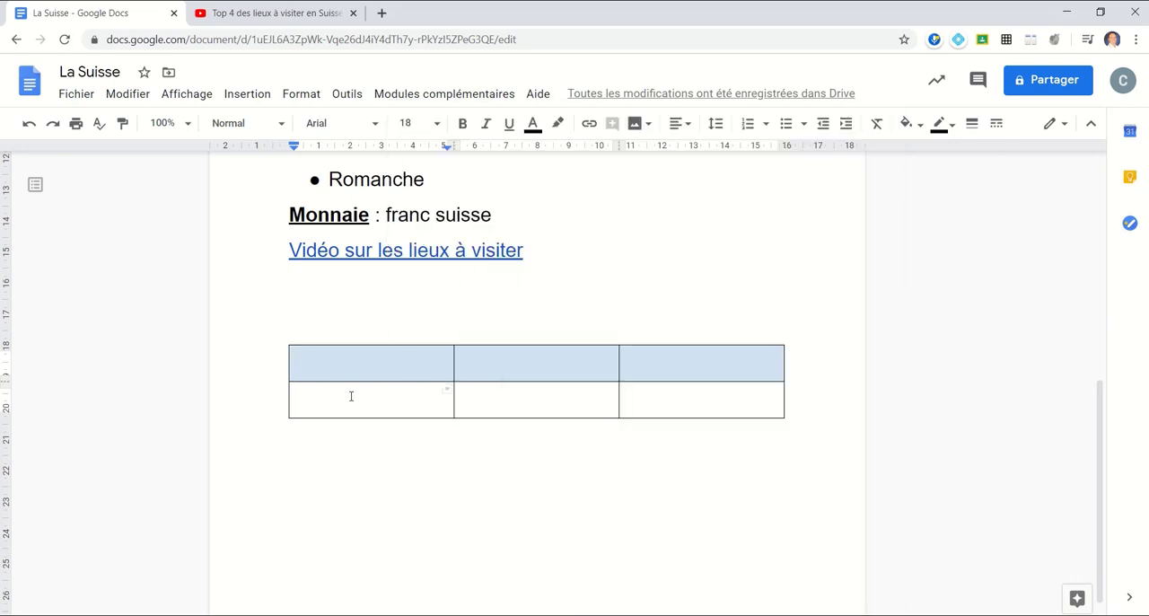
- Merge the first two cells of the table's second row
drag(351, 395, 513, 393)
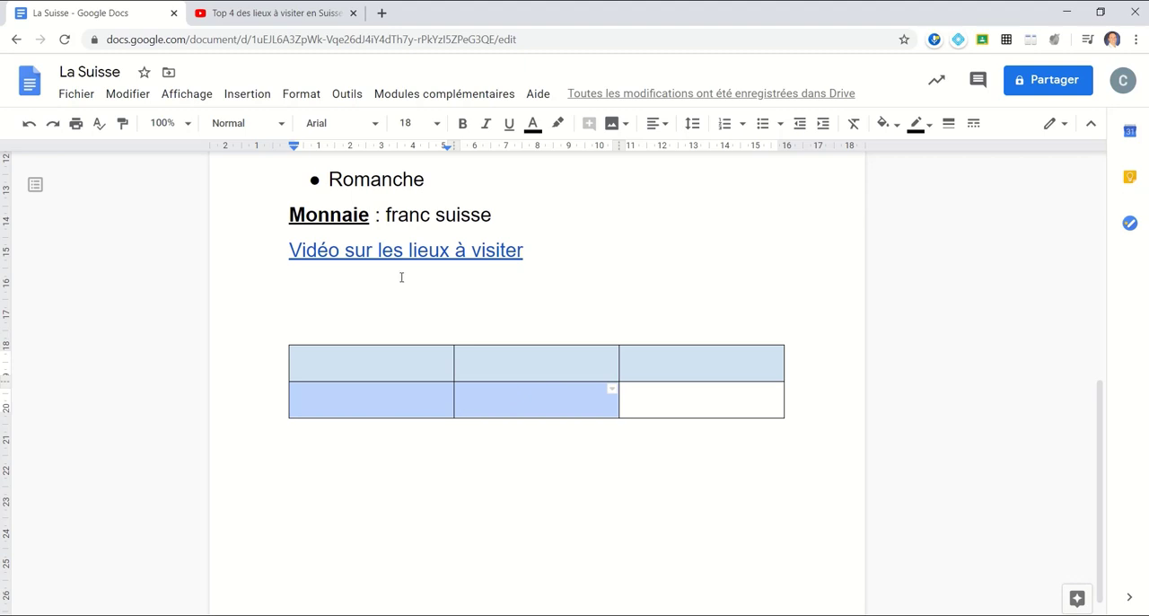
right_click(449, 404)
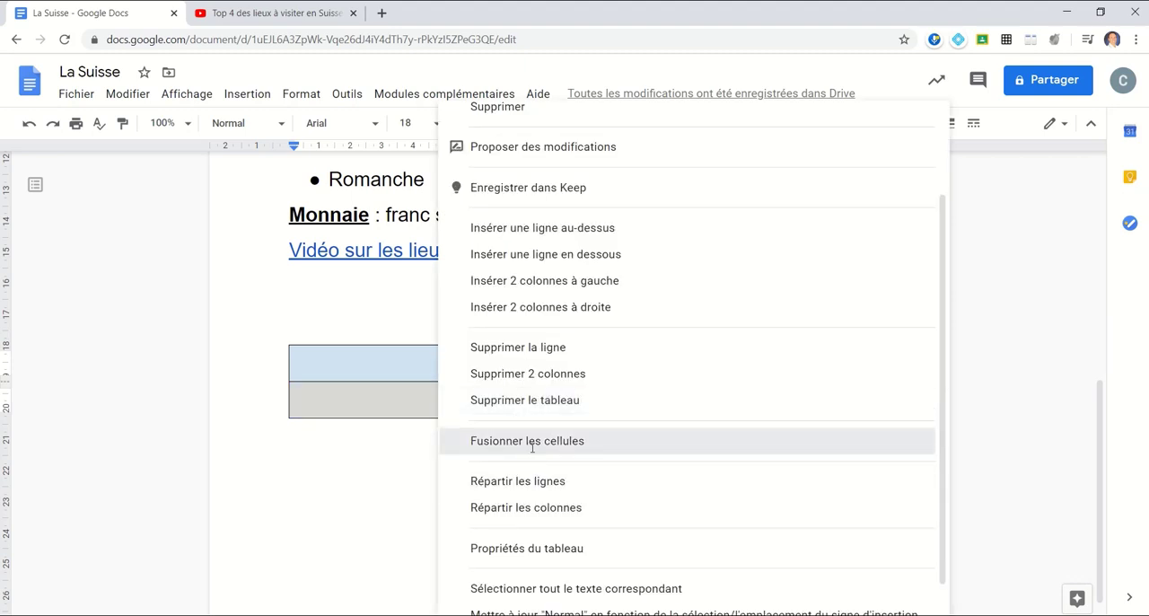
click(500, 441)
click(416, 408)
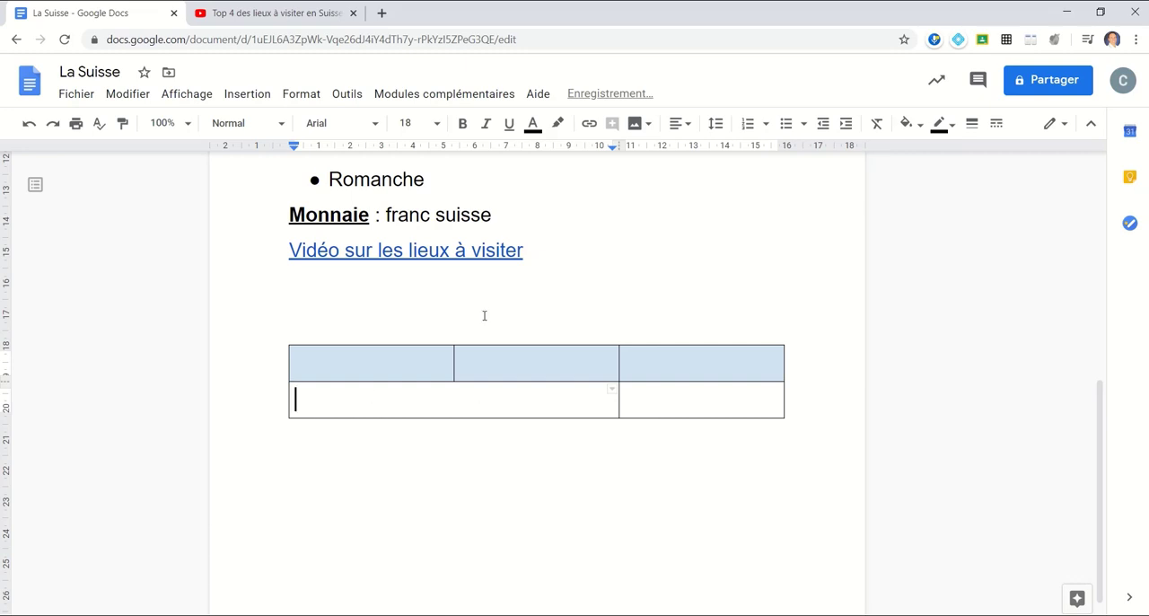
- Set the vertical alignment of the merged cell to Milieu in the table properties
right_click(470, 394)
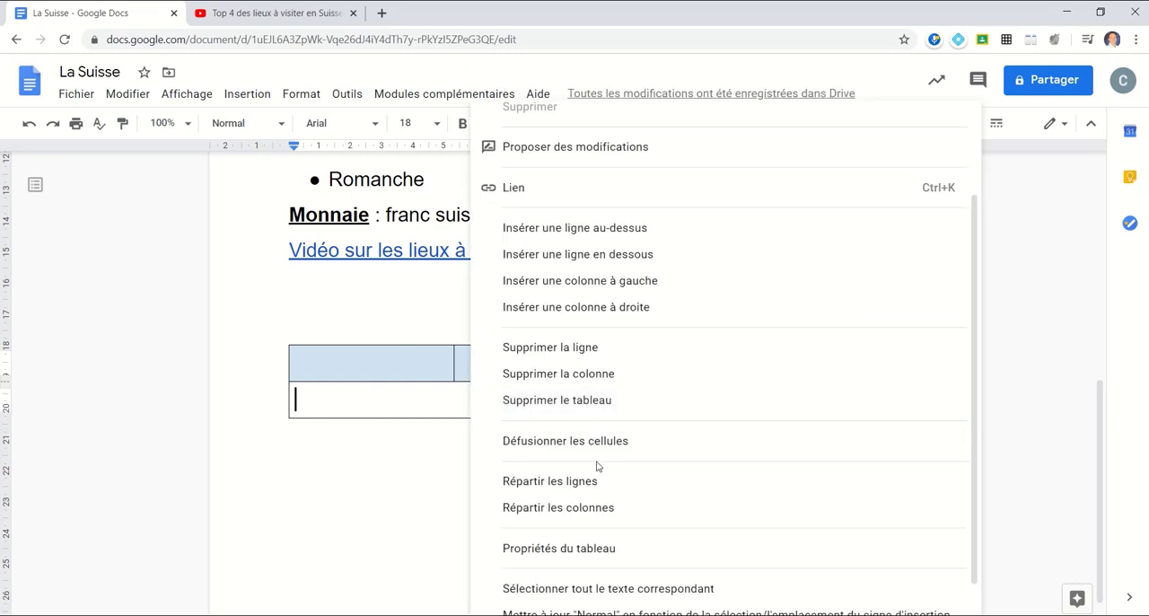
scroll(604, 484, down, 1)
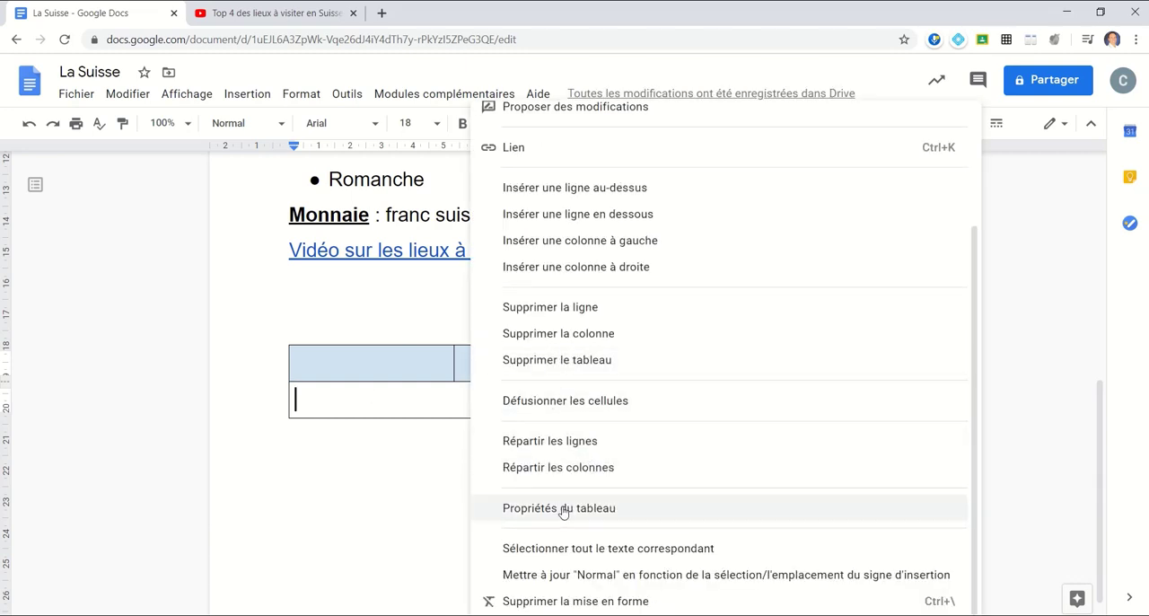
click(562, 509)
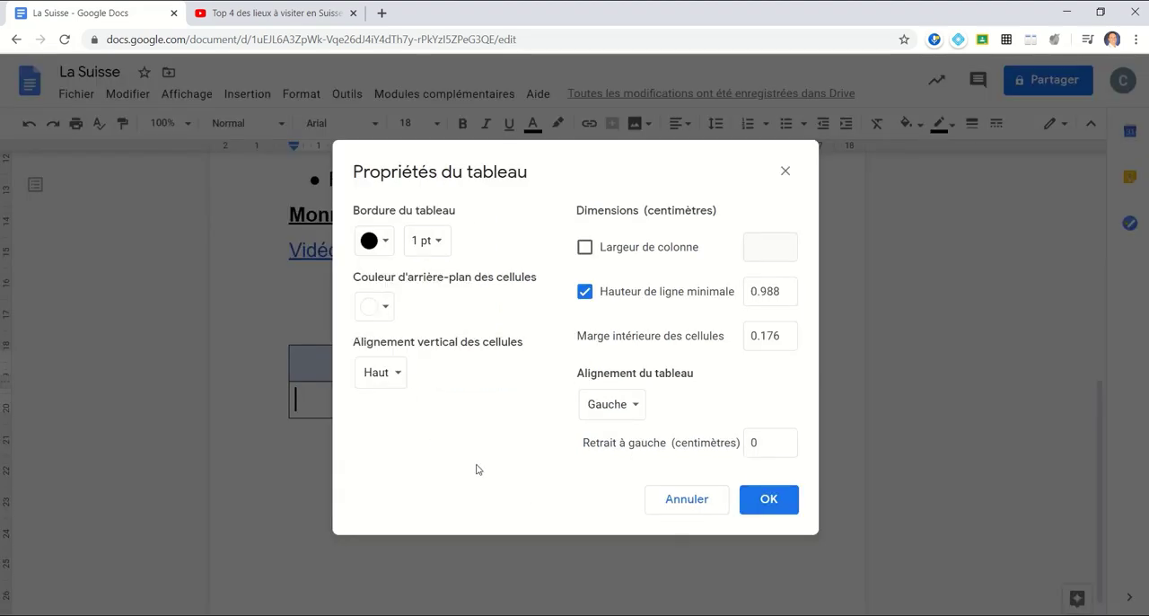
click(398, 377)
click(401, 381)
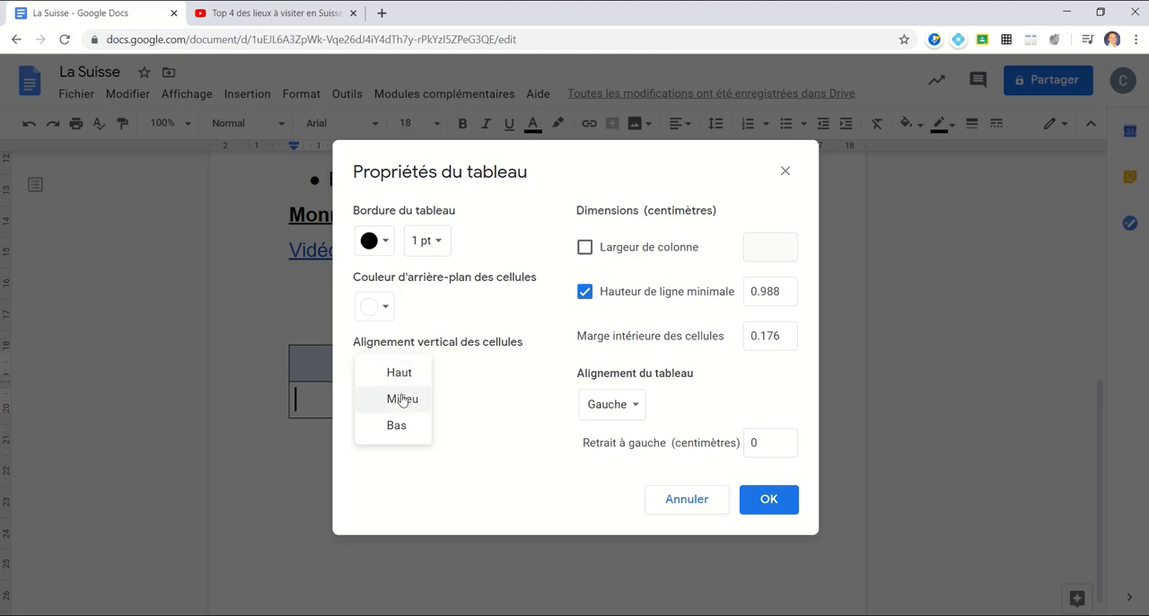
click(402, 399)
click(772, 512)
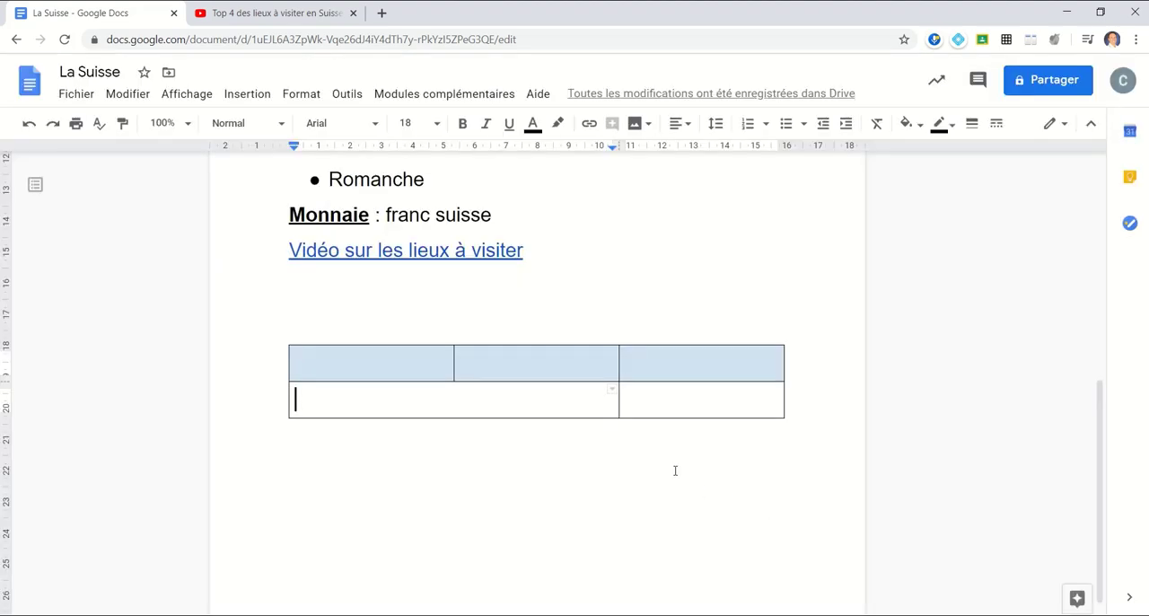
scroll(544, 475, up, 5)
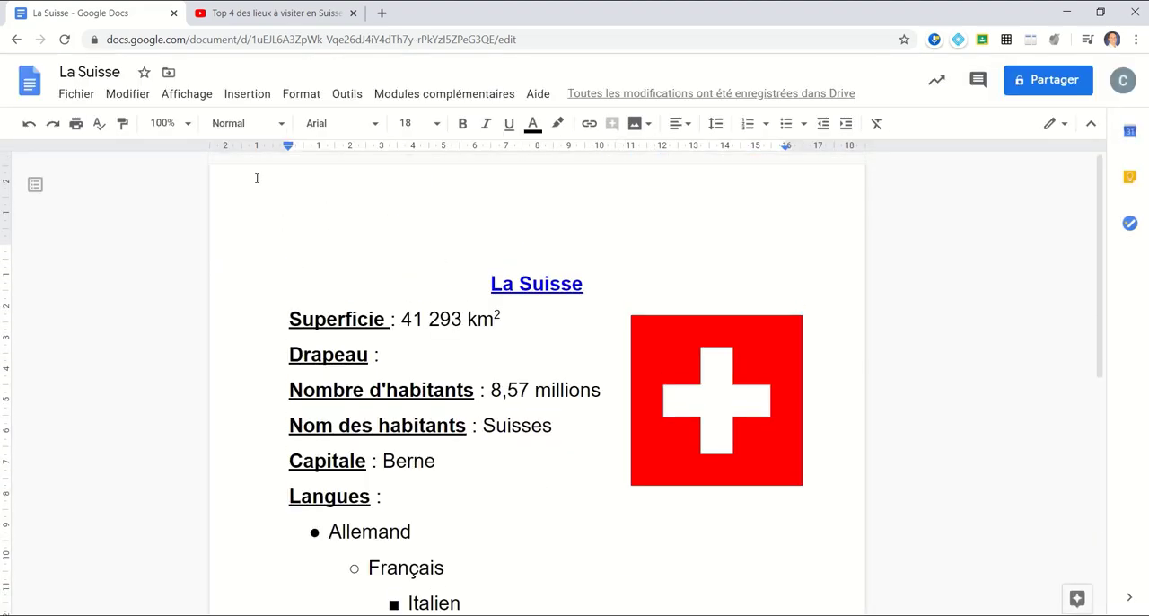
click(245, 96)
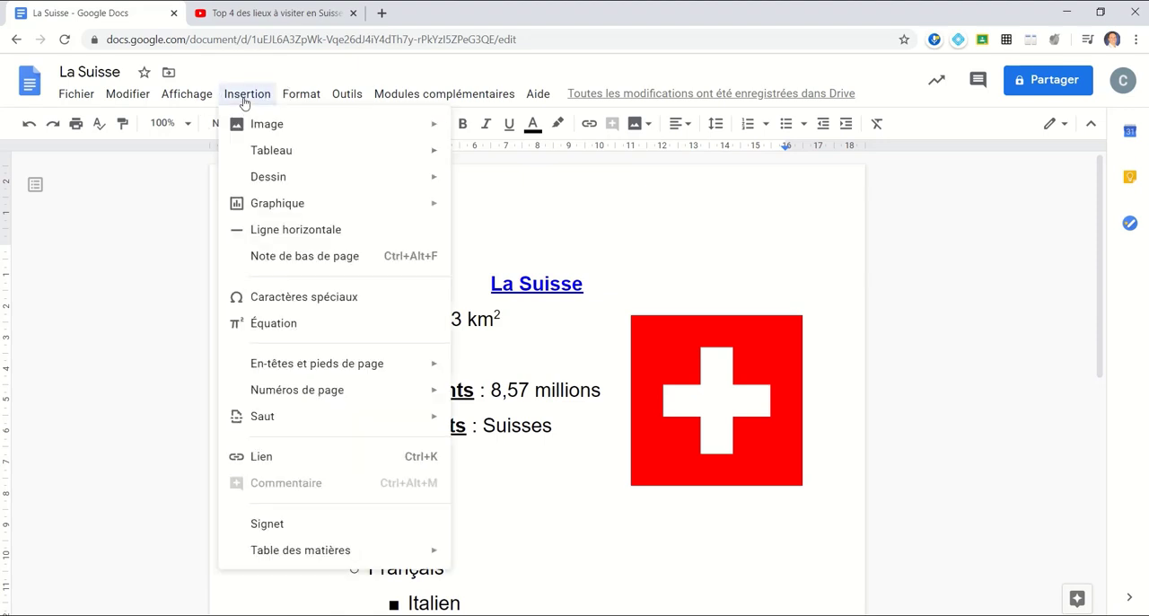
mouse_move(266, 188)
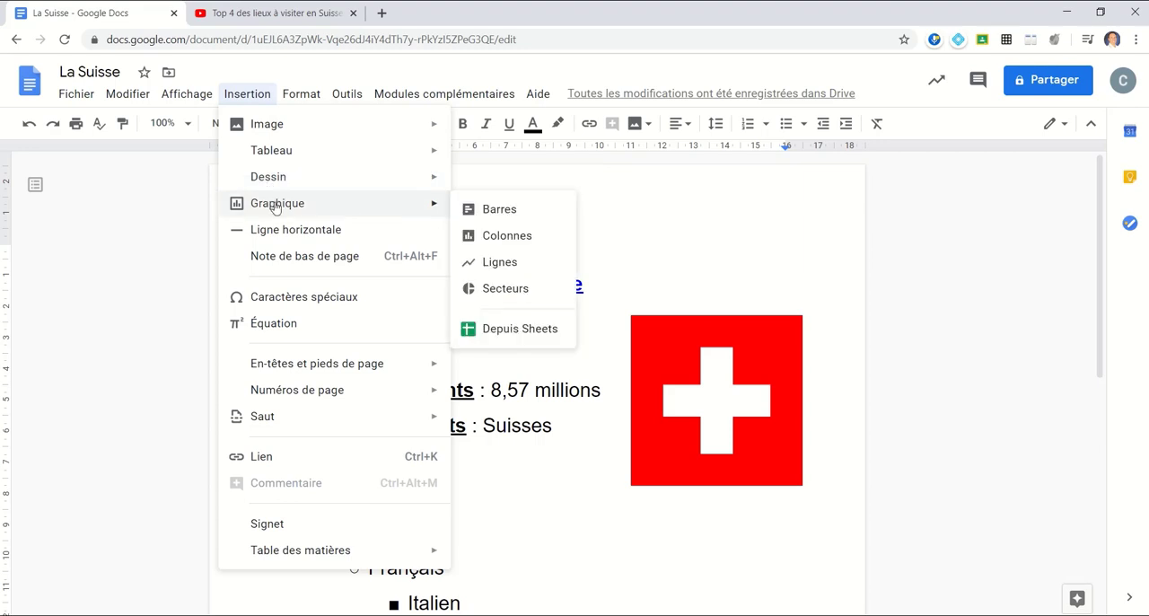
click(540, 505)
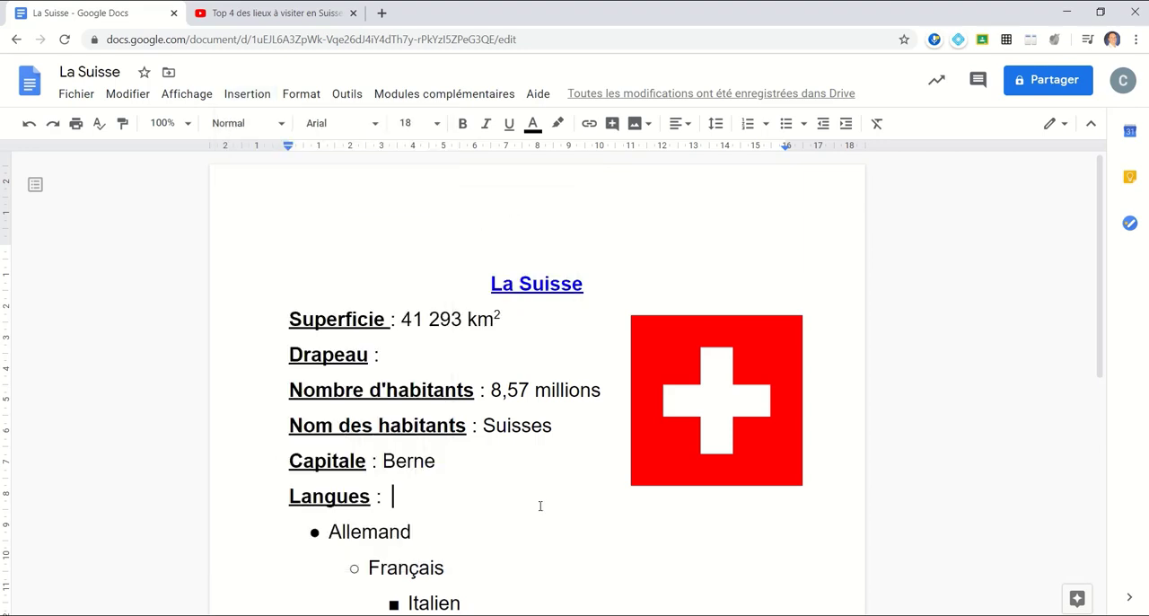
- Insert a horizontal line between the video link and the table
scroll(503, 440, down, 3)
click(568, 449)
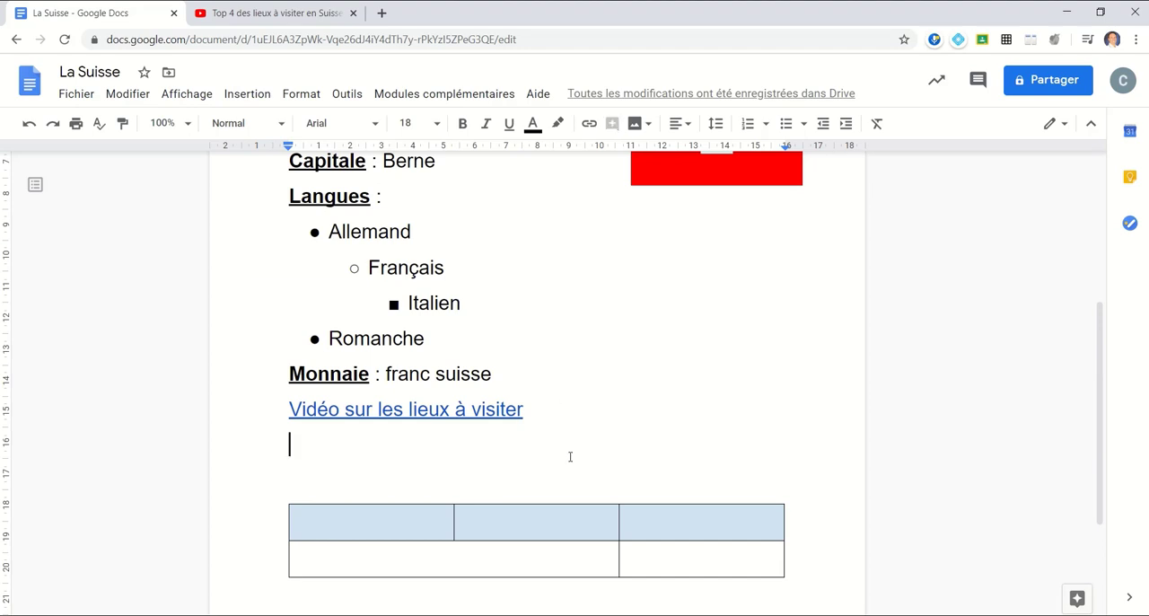
click(247, 93)
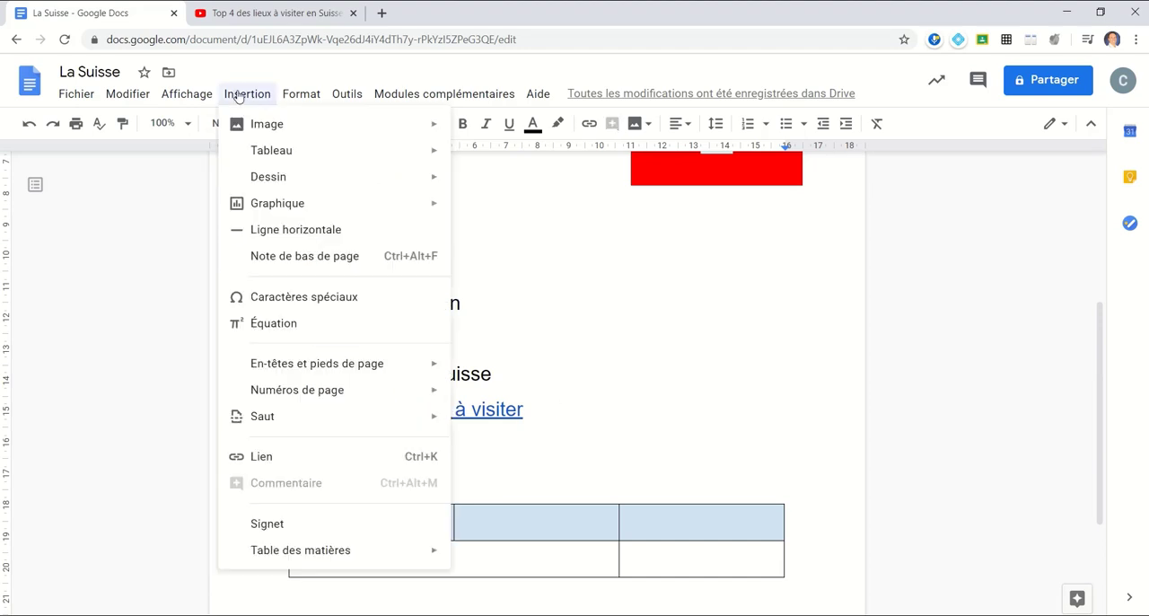
click(313, 233)
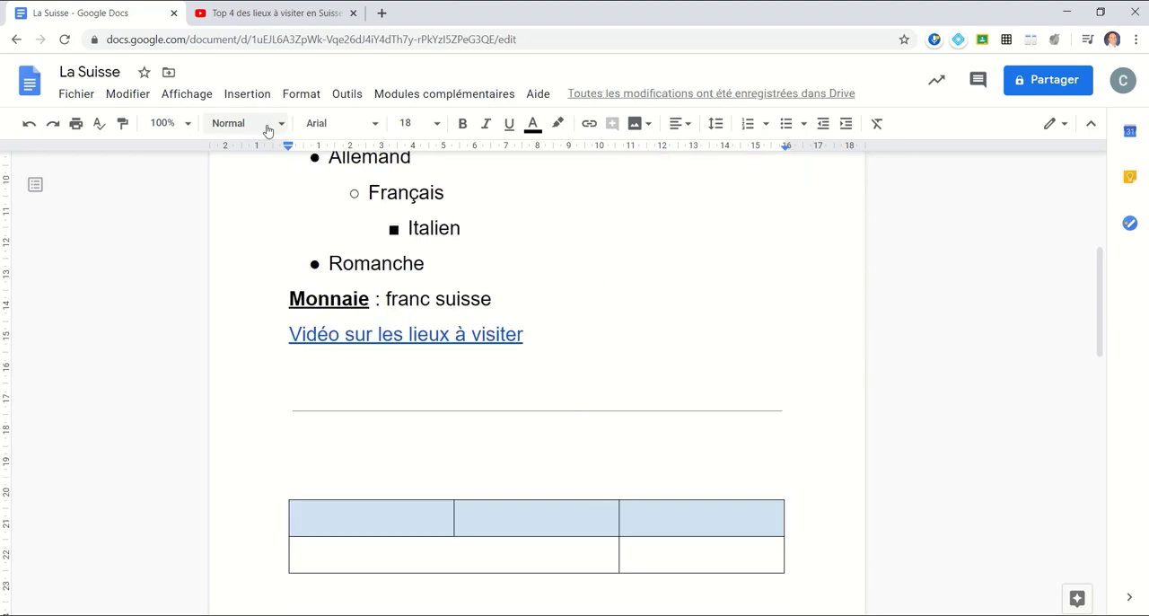
- Browse the special characters in the Lettres modificatives category and close the character picker
click(247, 95)
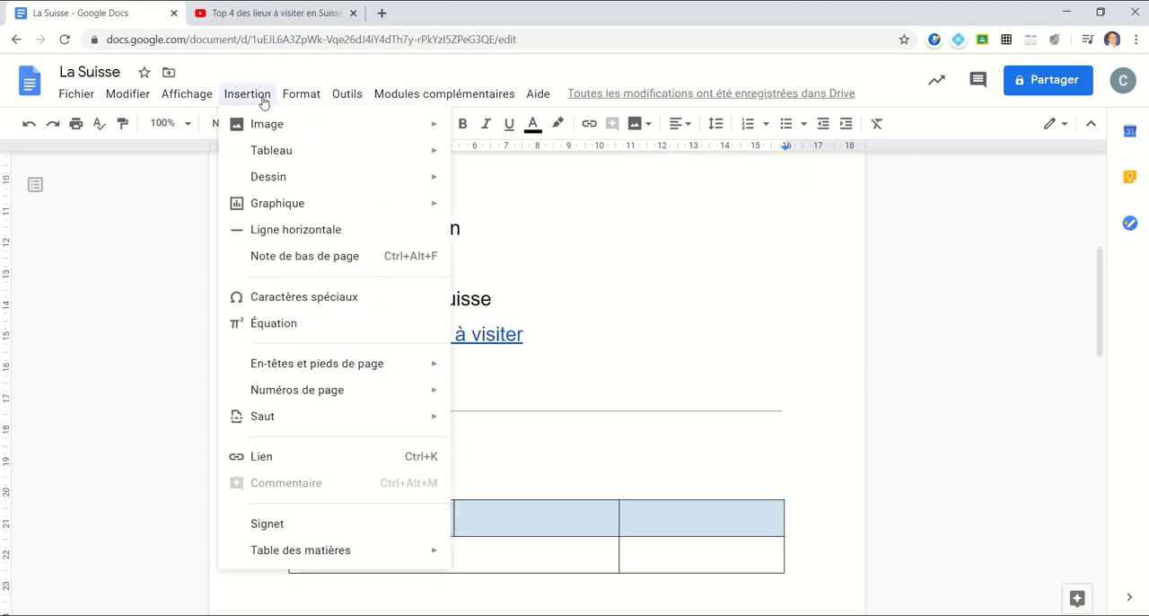
click(299, 307)
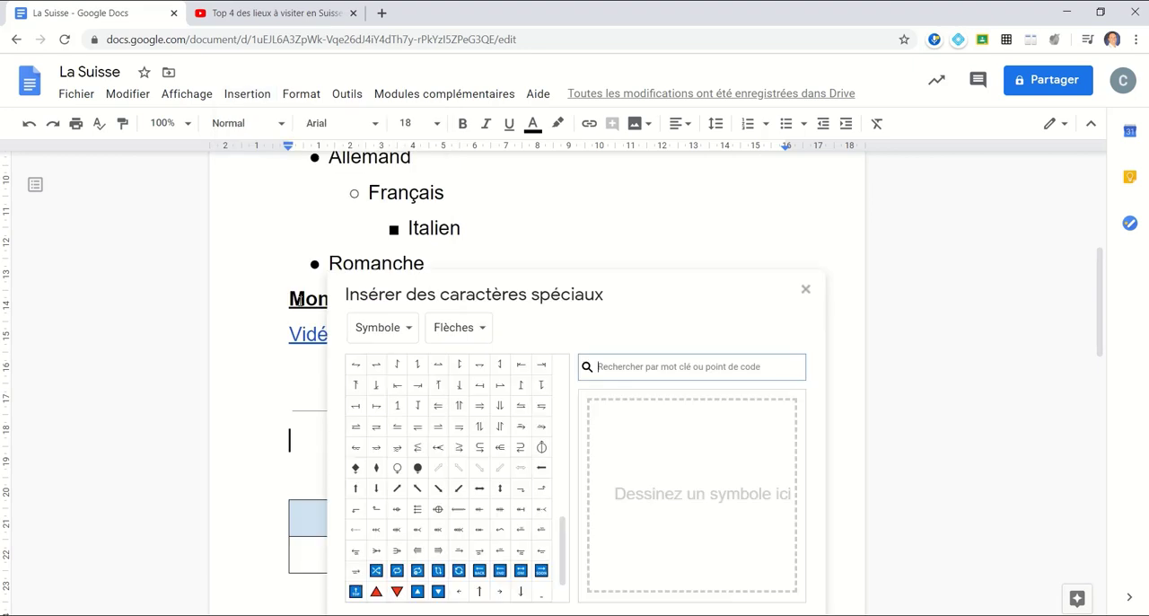
click(412, 340)
click(436, 257)
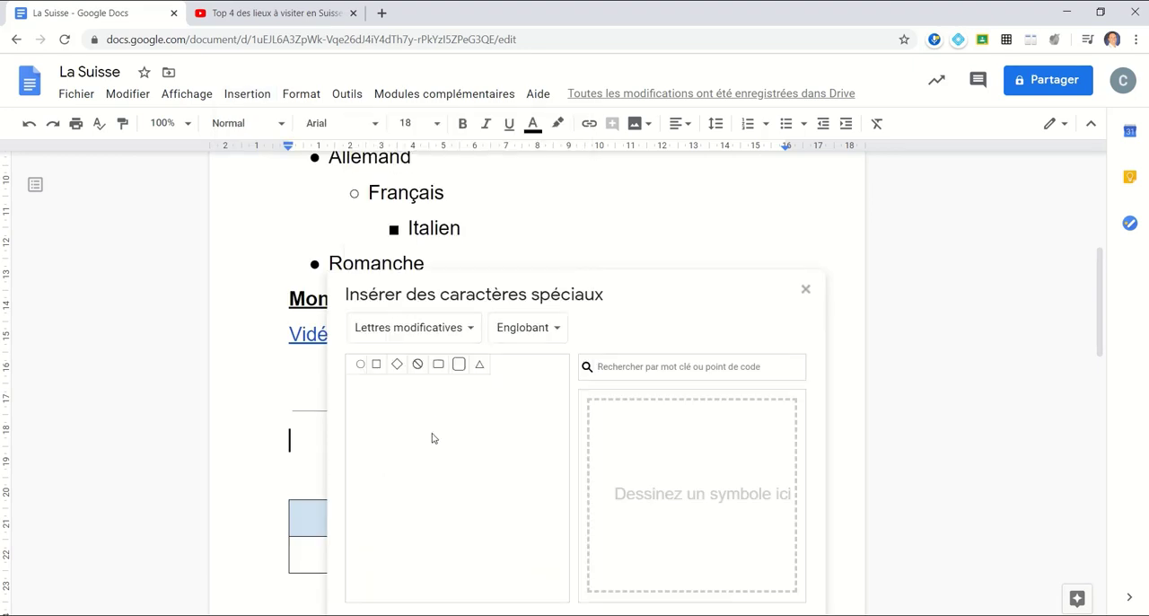
click(807, 290)
click(248, 94)
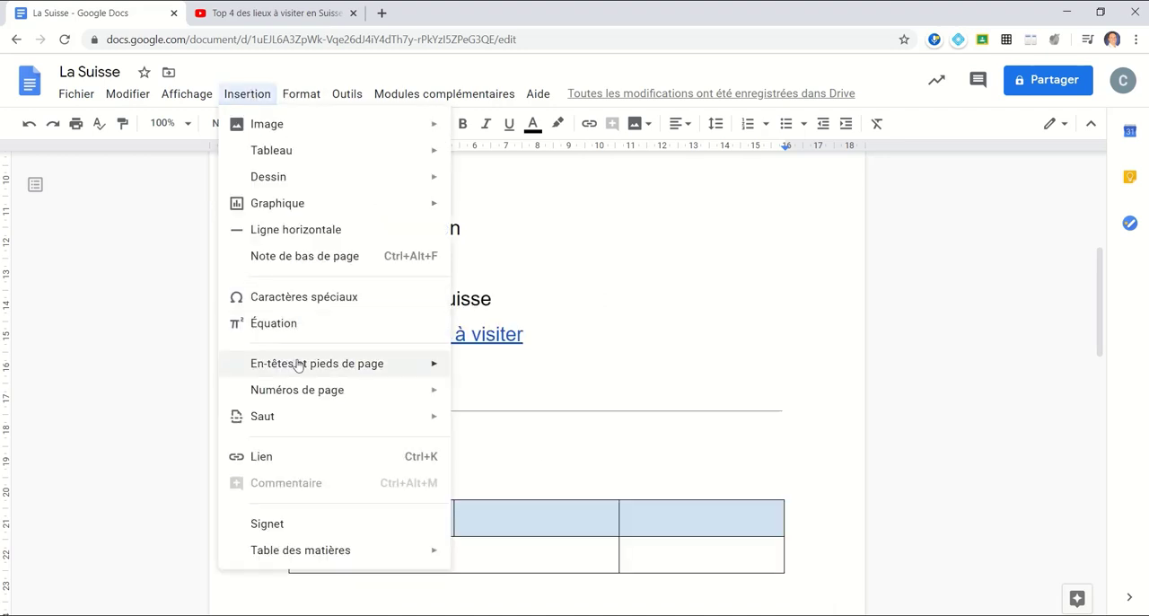
mouse_move(298, 364)
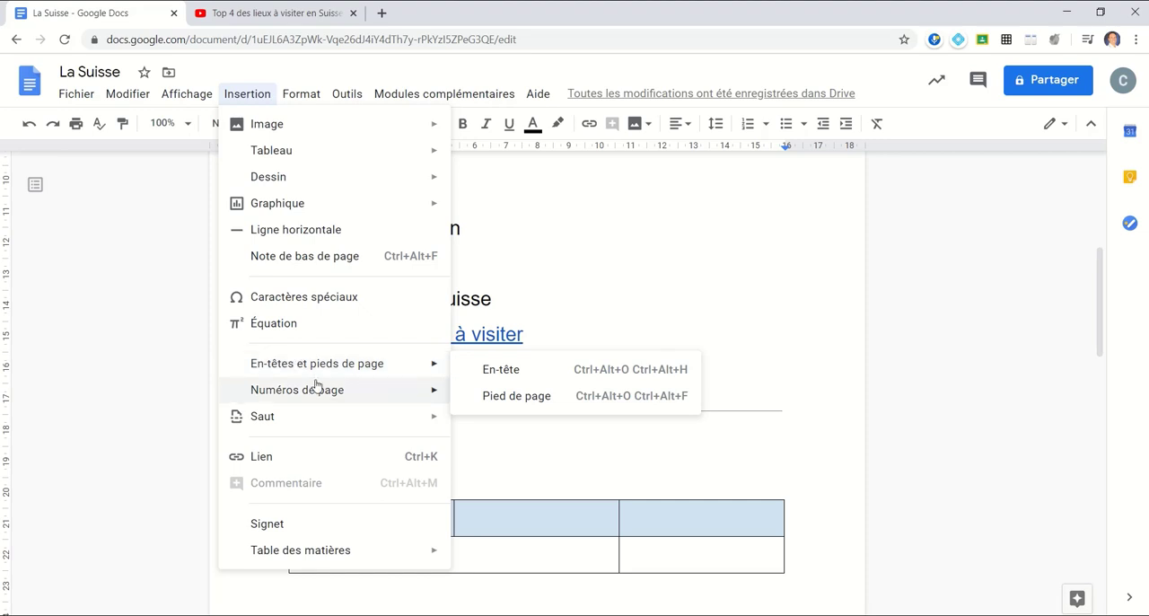
mouse_move(316, 393)
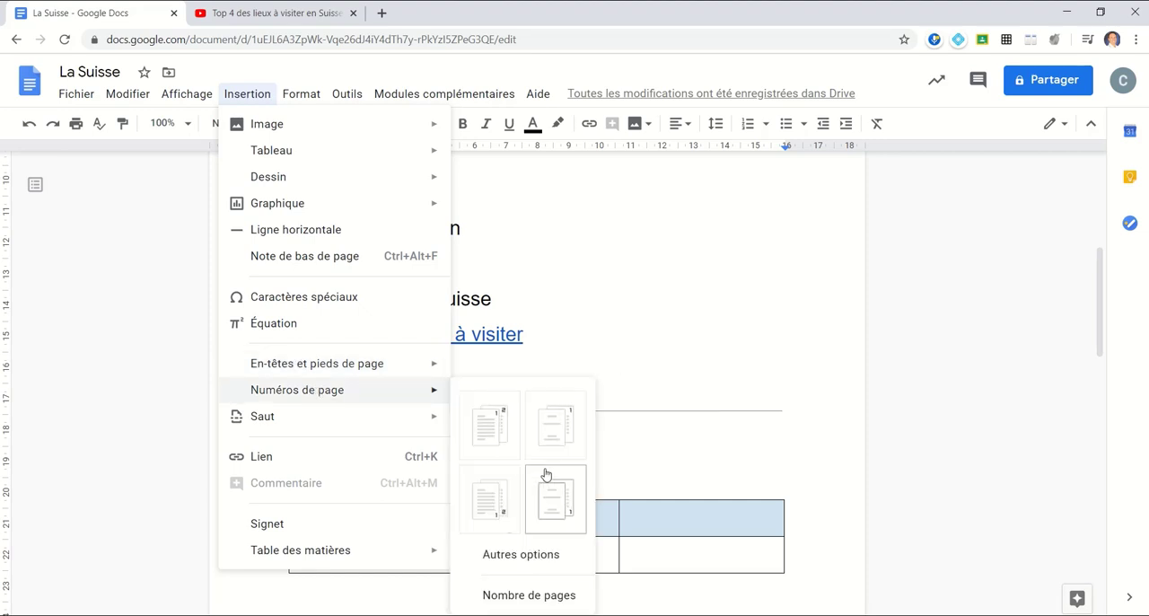
mouse_move(307, 431)
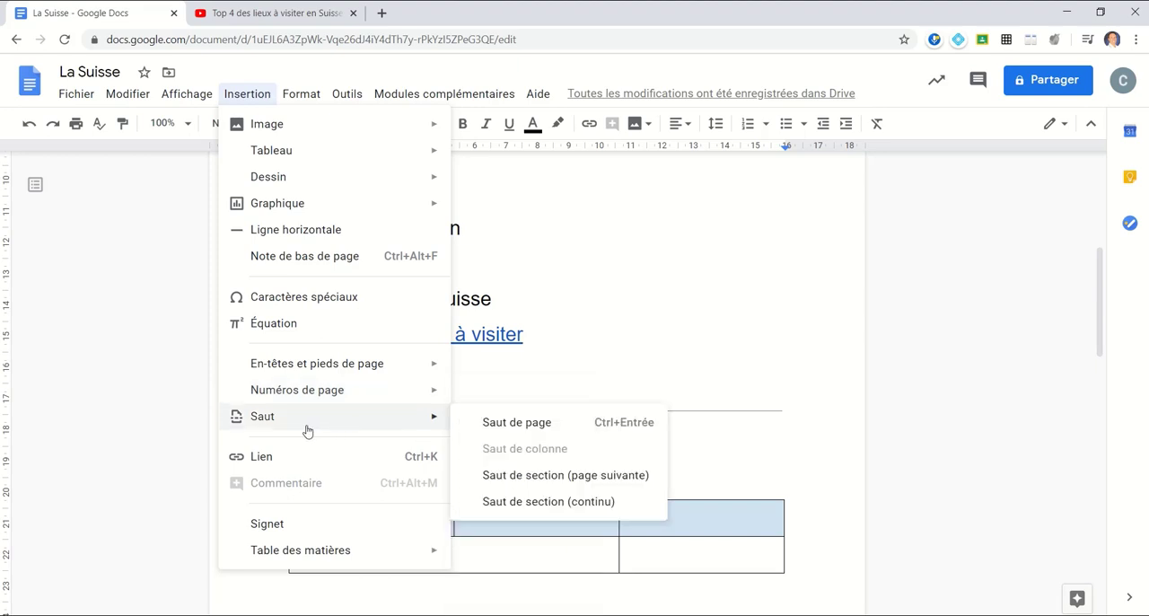
click(757, 372)
- Remove the extra blank lines above and below the horizontal line between the video link and the table
scroll(425, 312, down, 3)
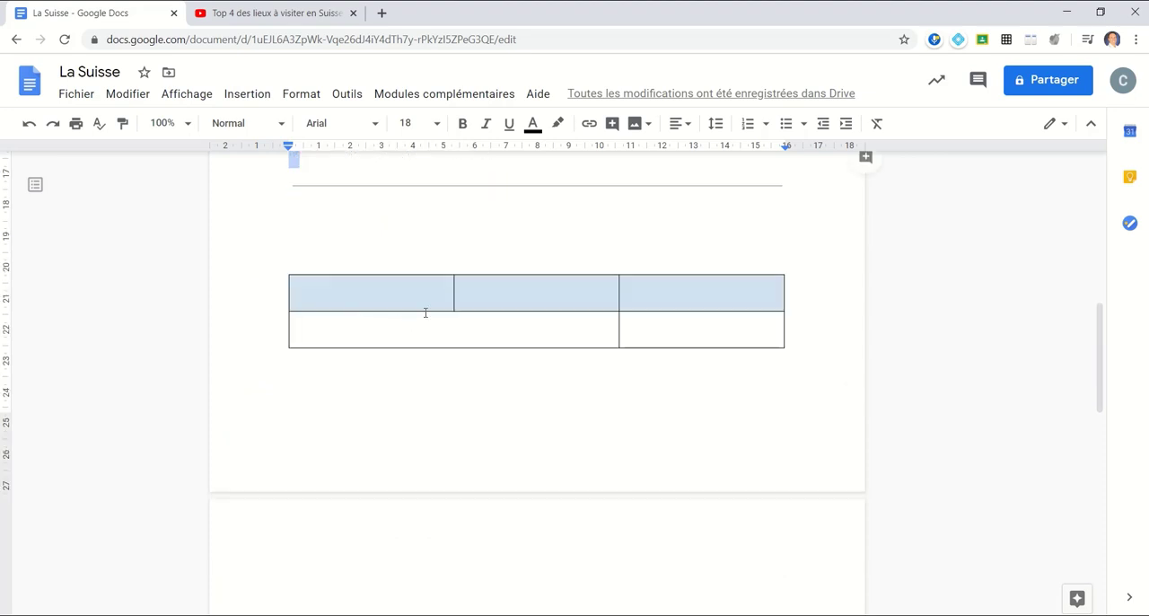
double_click(413, 245)
click(484, 220)
key(Delete)
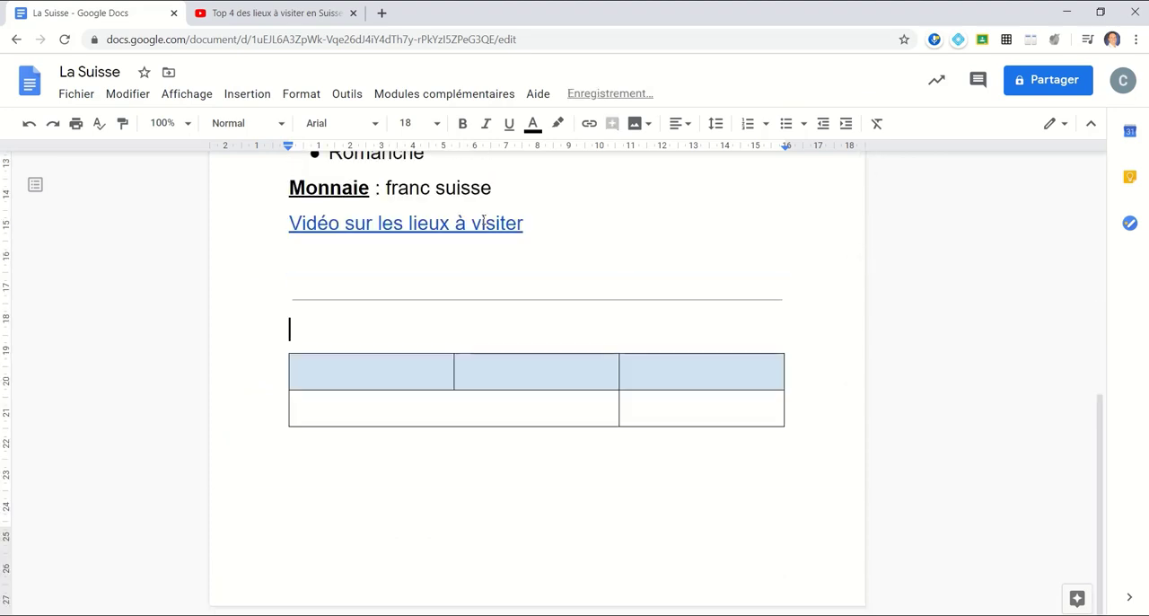
click(357, 257)
key(Delete)
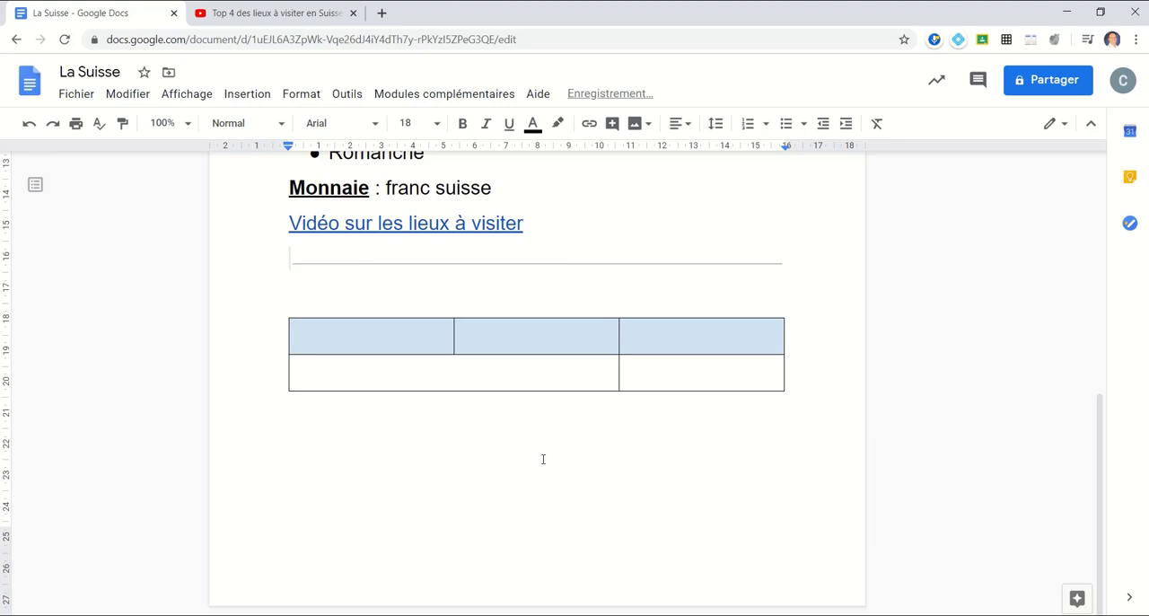
- Add a blank line below the table and insert a page break (Saut de page) there
click(544, 458)
key(Return)
key(ctrl+Return)
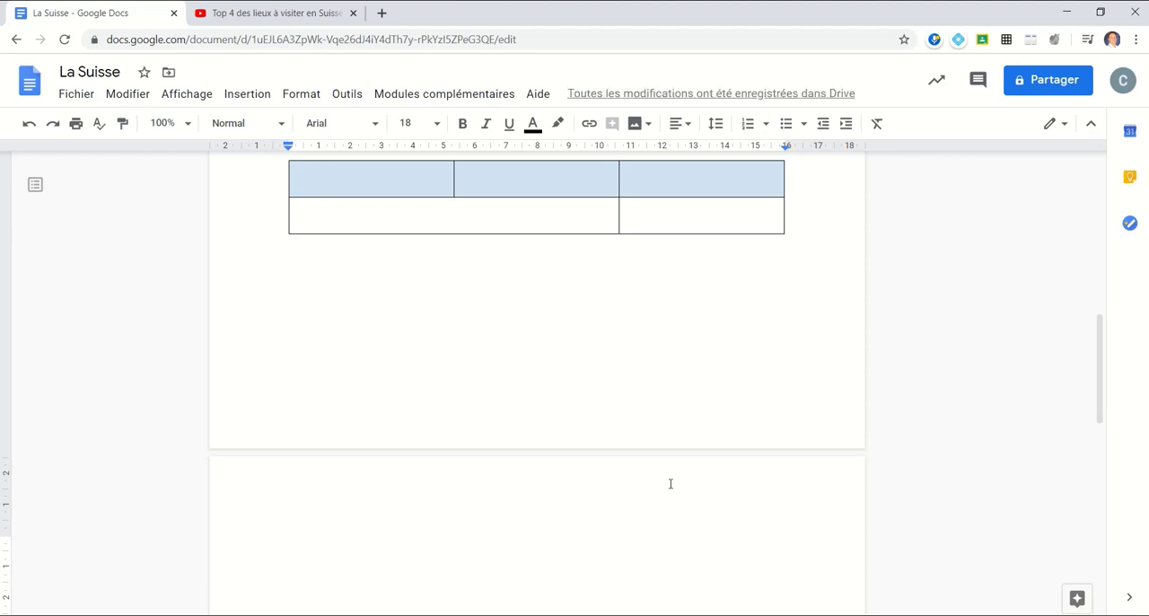
key(BackSpace)
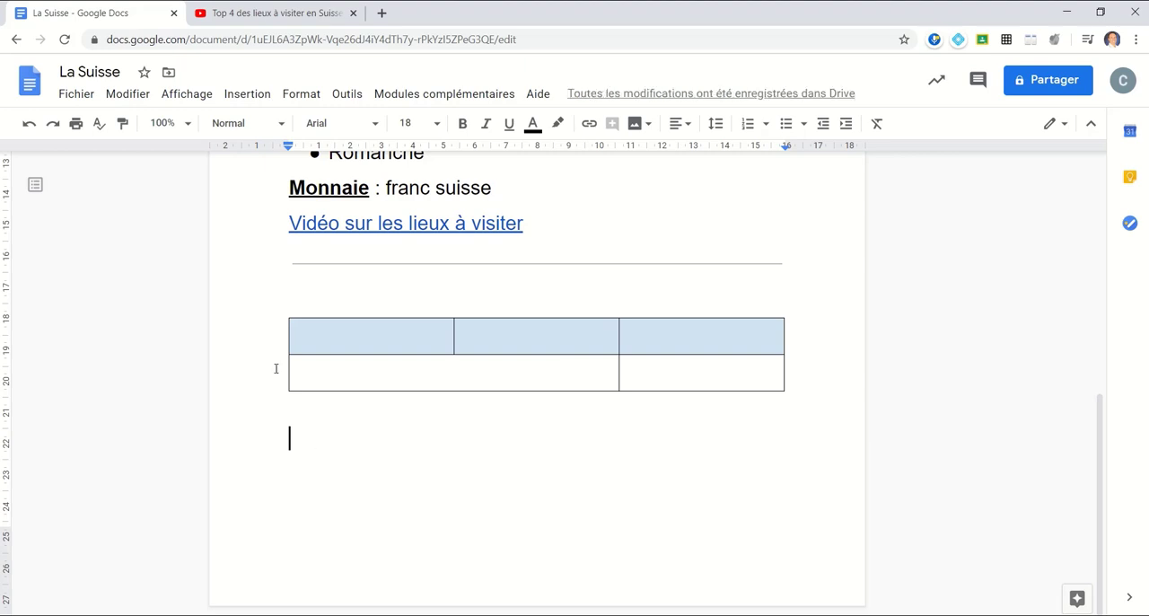
click(247, 94)
mouse_move(265, 417)
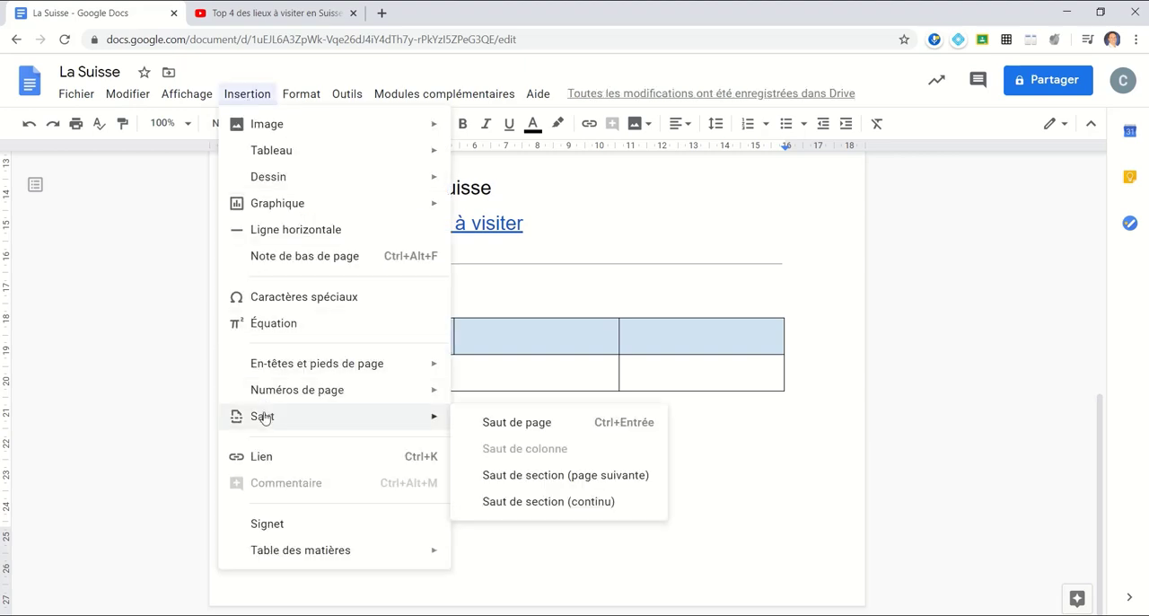
click(500, 422)
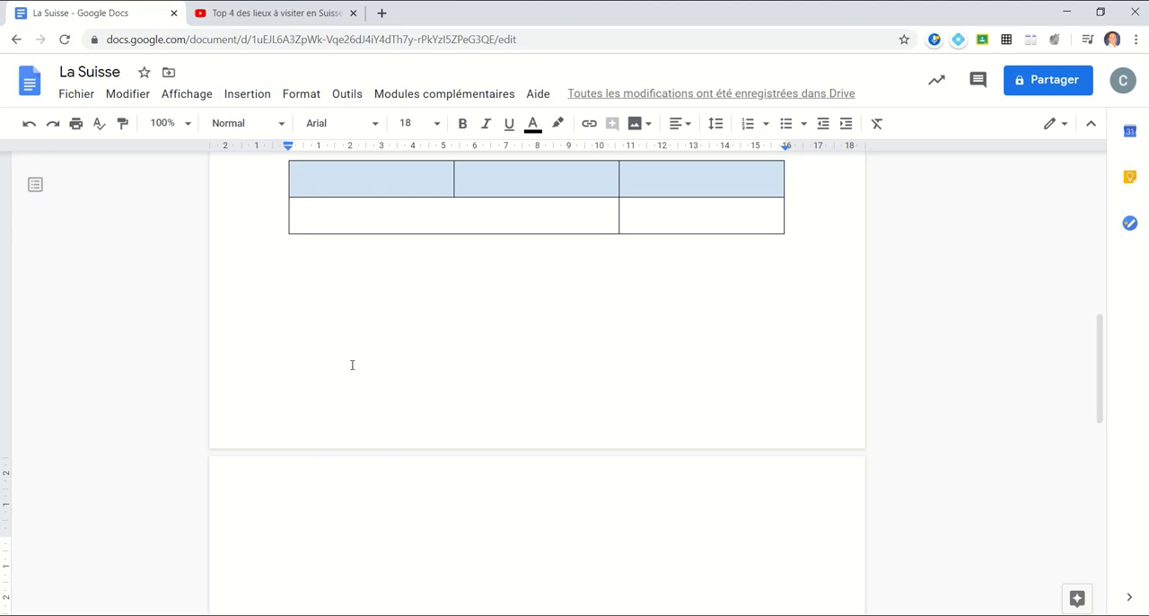
- Check the document's word count (Nombre de mots), close the count and return to the start of the La Suisse title
click(254, 102)
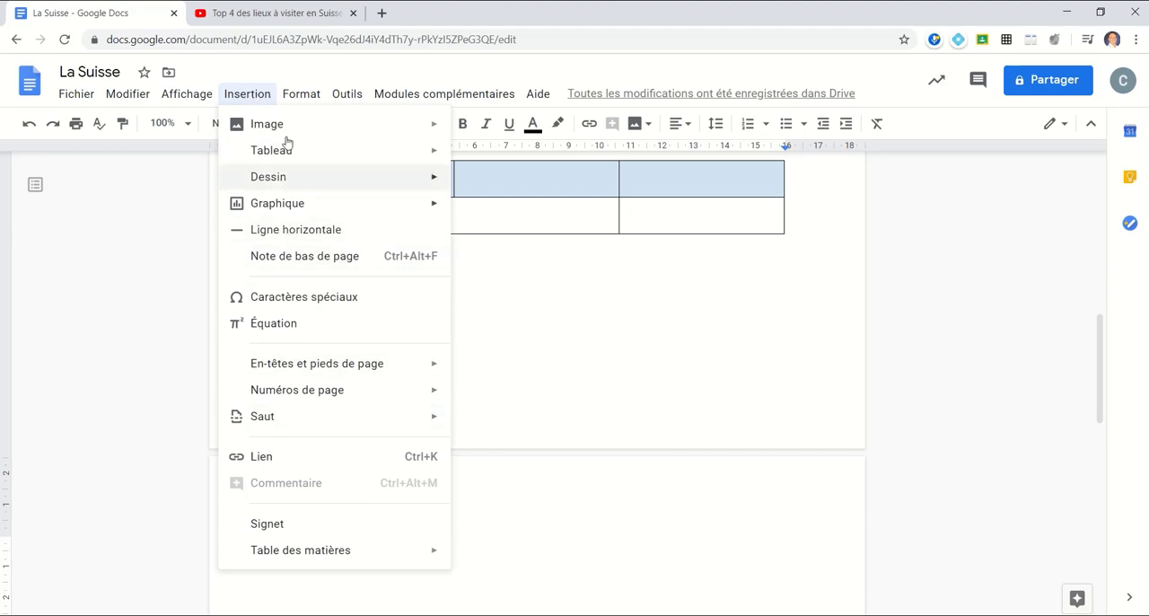
mouse_move(282, 402)
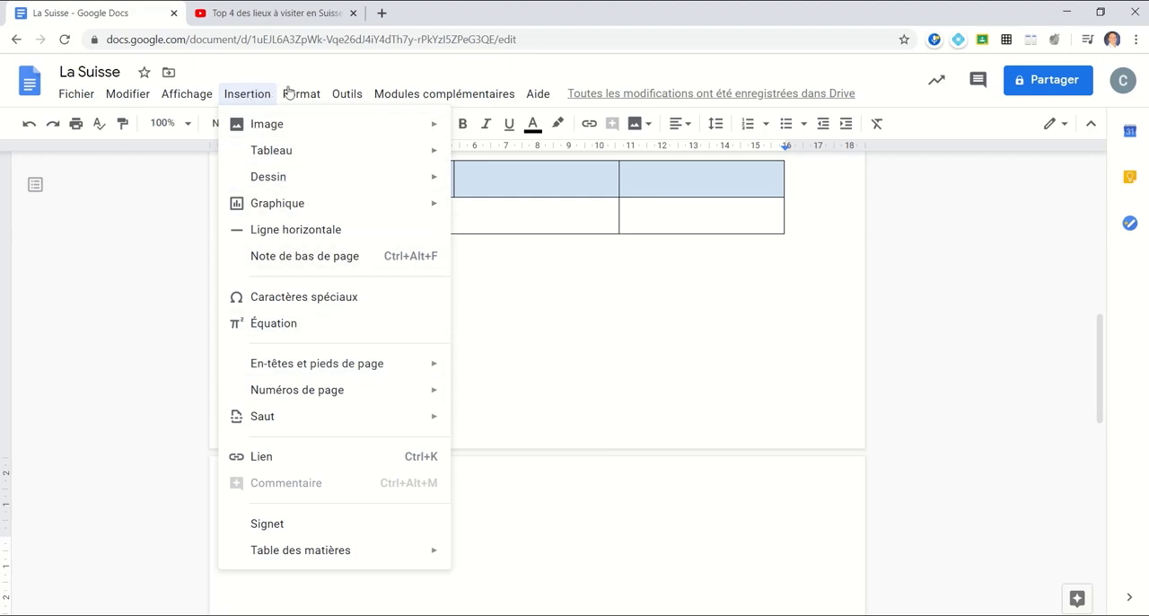
mouse_move(347, 93)
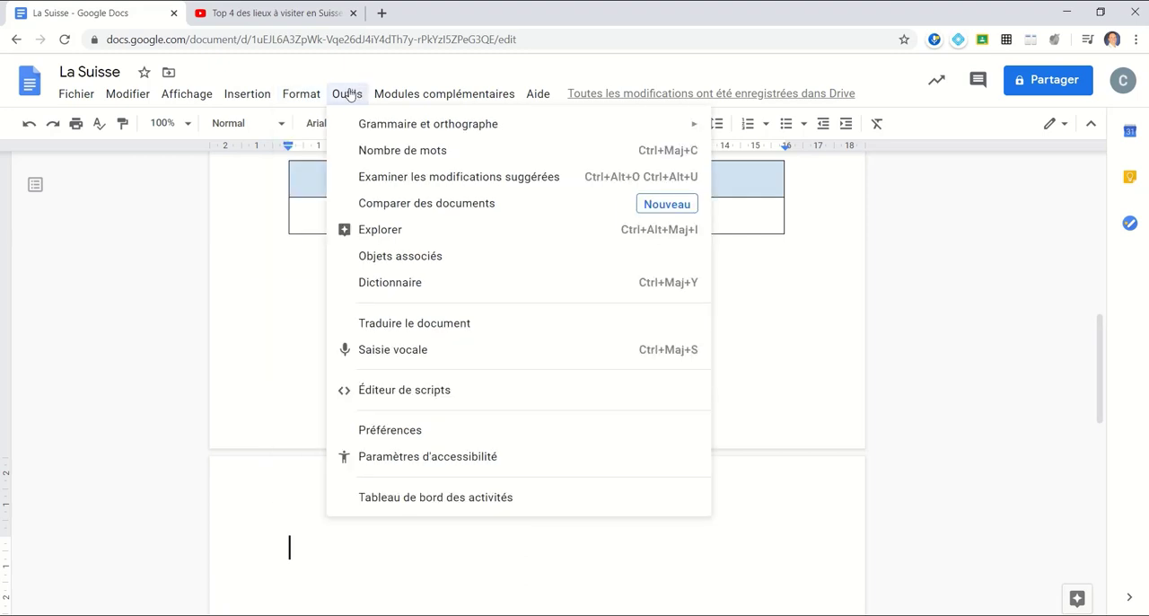
key(ctrl)
click(399, 153)
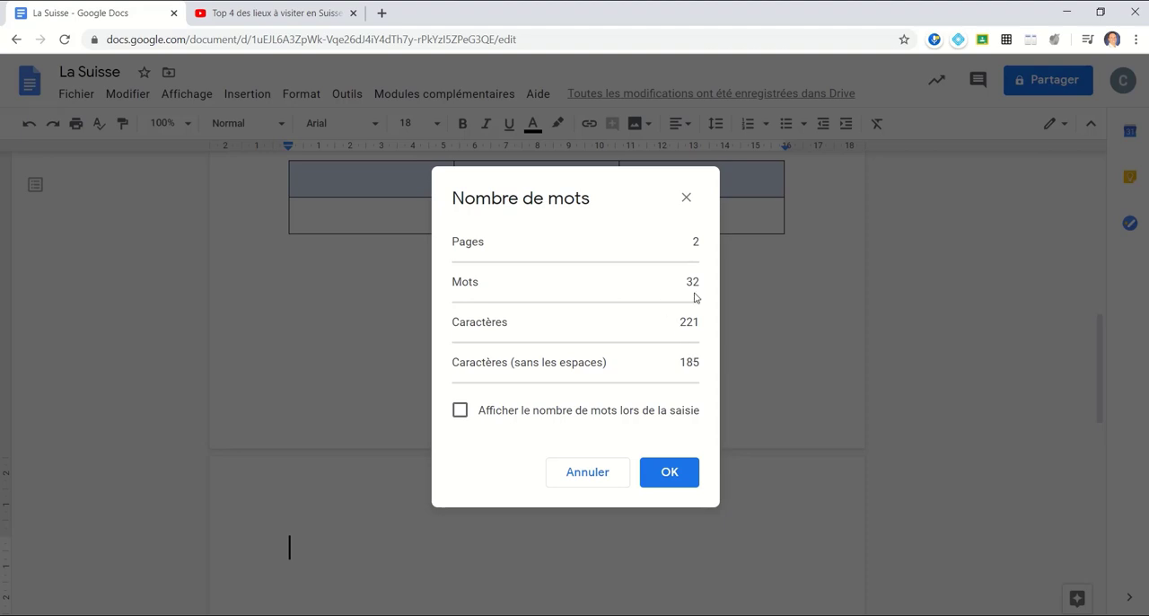
click(675, 477)
scroll(788, 271, up, 2)
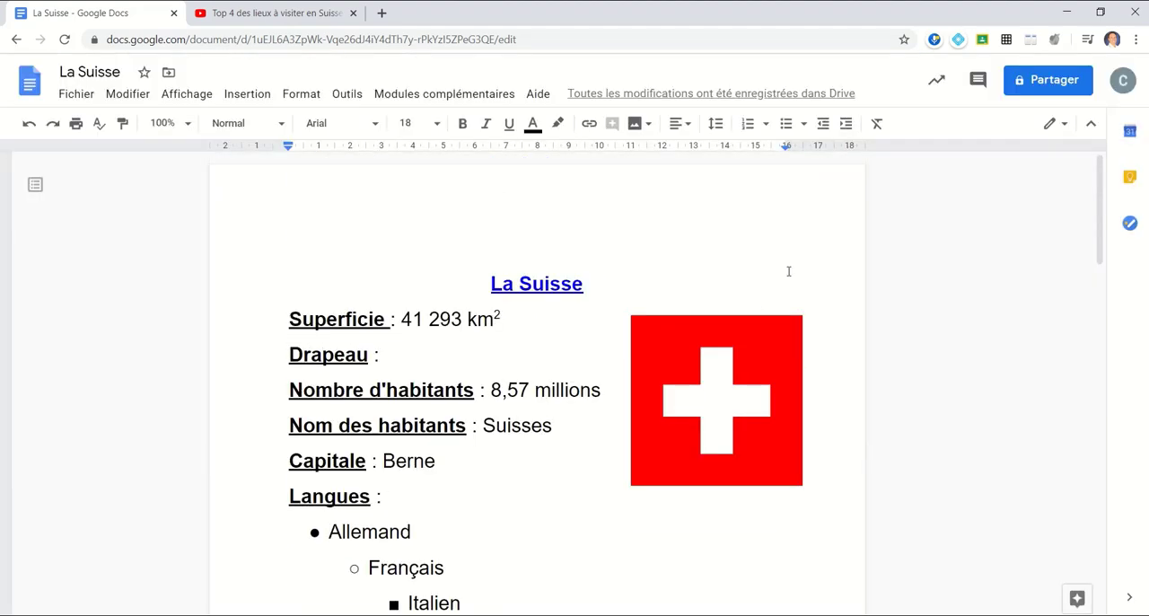
click(479, 283)
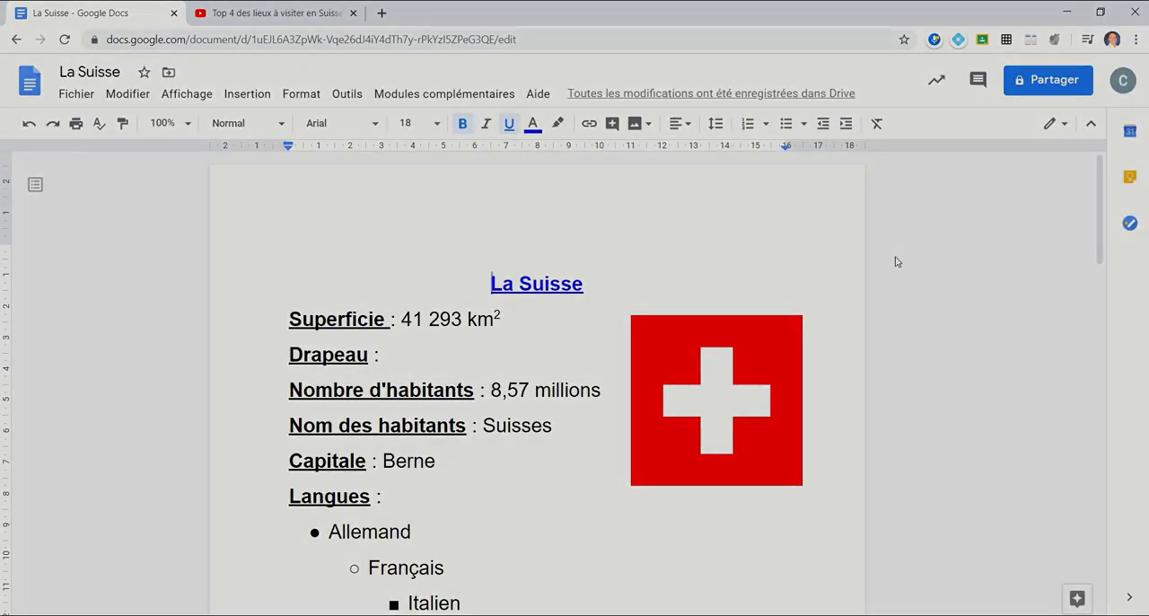